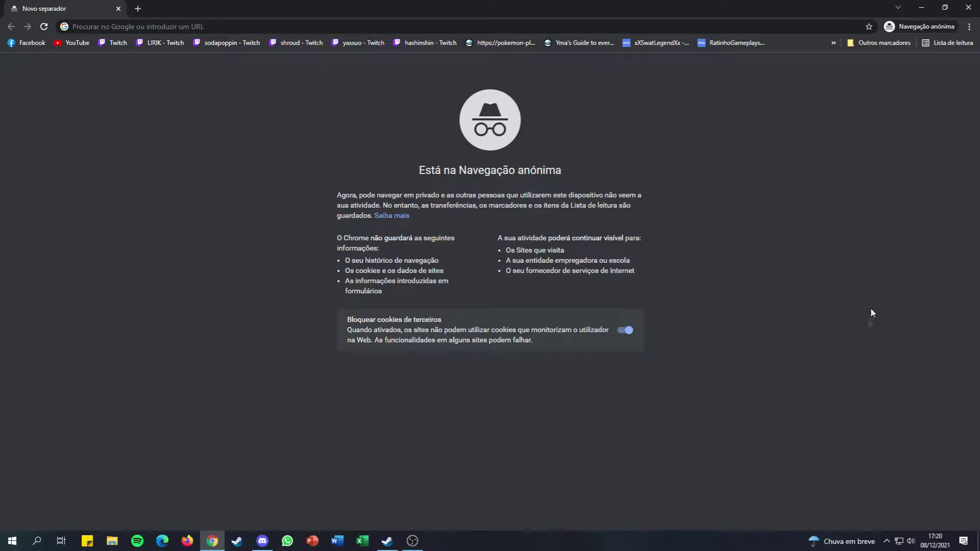
Step: Run a Google search for 'minecraft mods' from the Chrome address bar
left_click(197, 22)
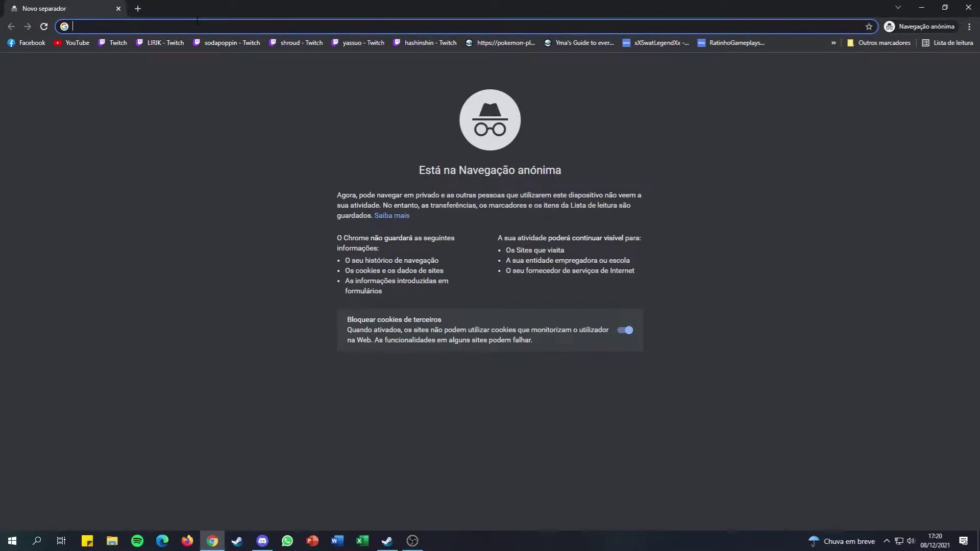
type("minec")
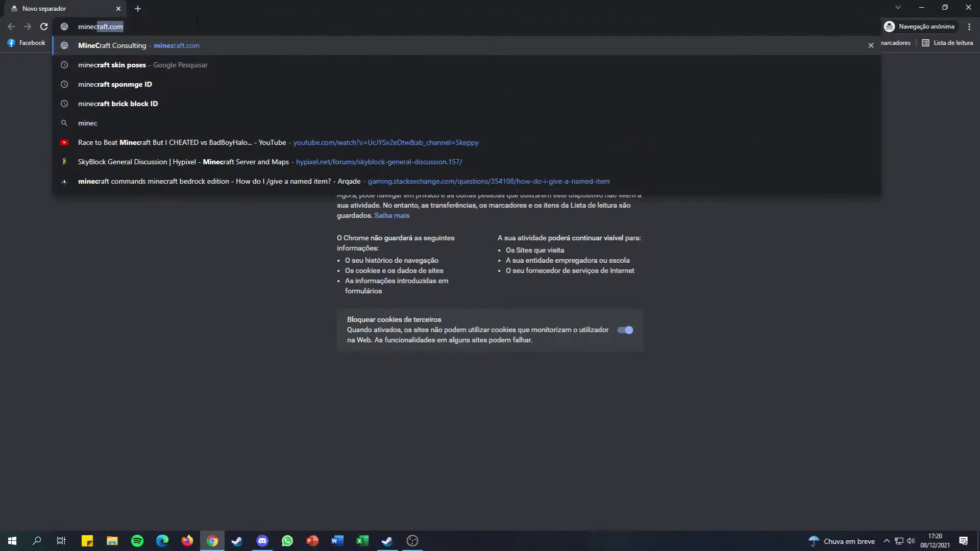
type("raft mods")
key("Return")
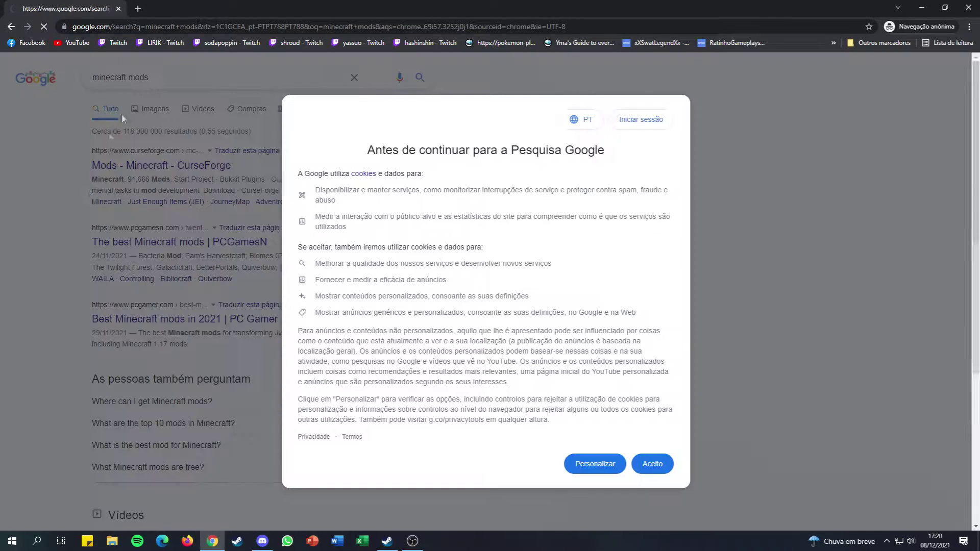
Step: Accept the Google and CurseForge cookie notices and open the JourneyMap mod page
left_click(658, 462)
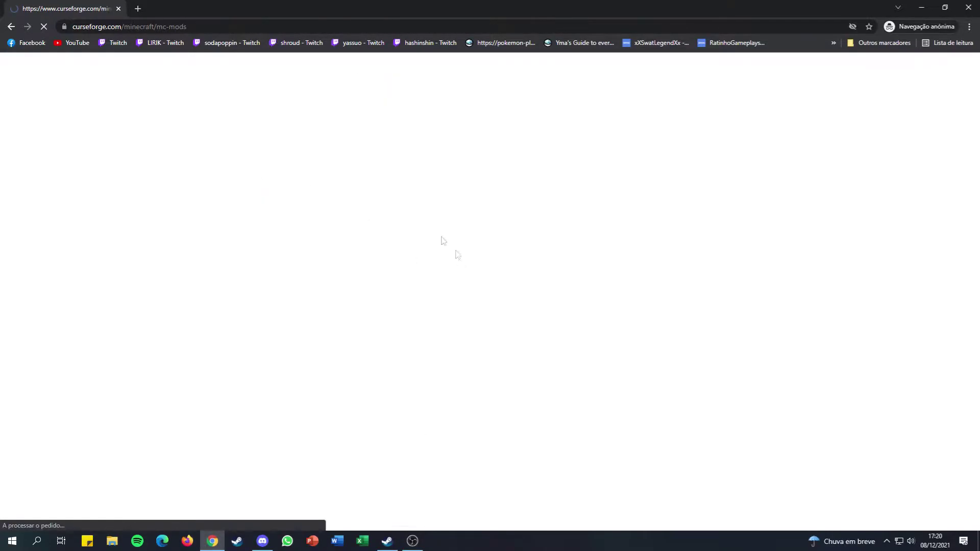
scroll(435, 219, "down", 5)
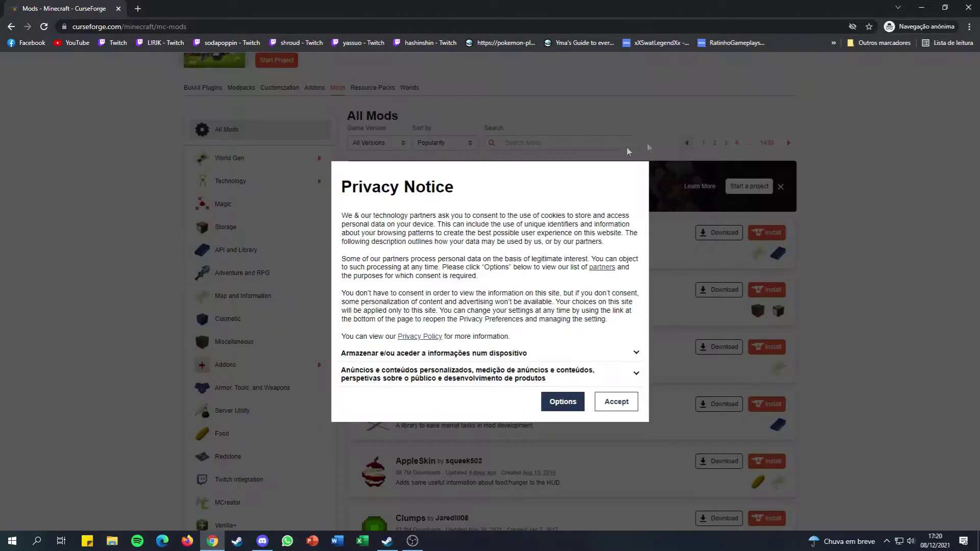
left_click(611, 402)
scroll(591, 328, "down", 5)
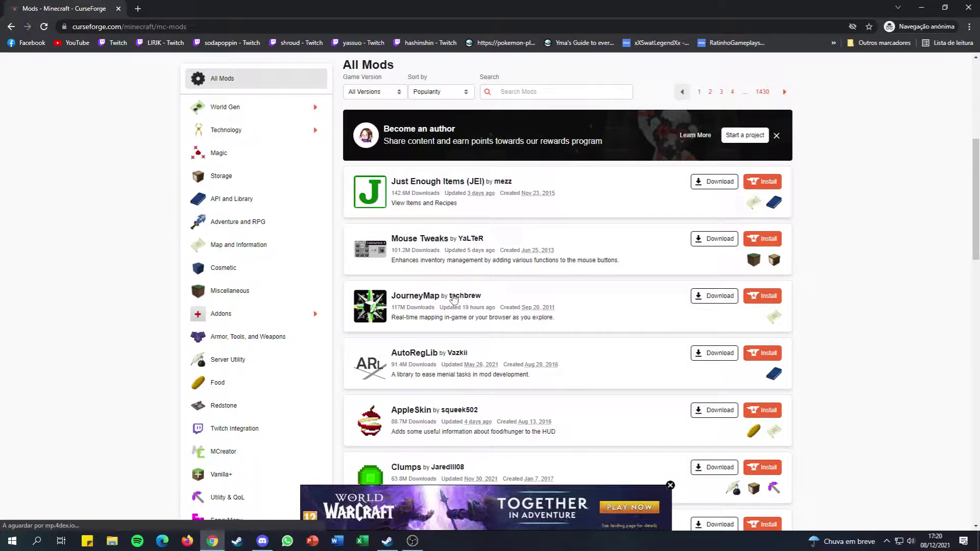
left_click(417, 300)
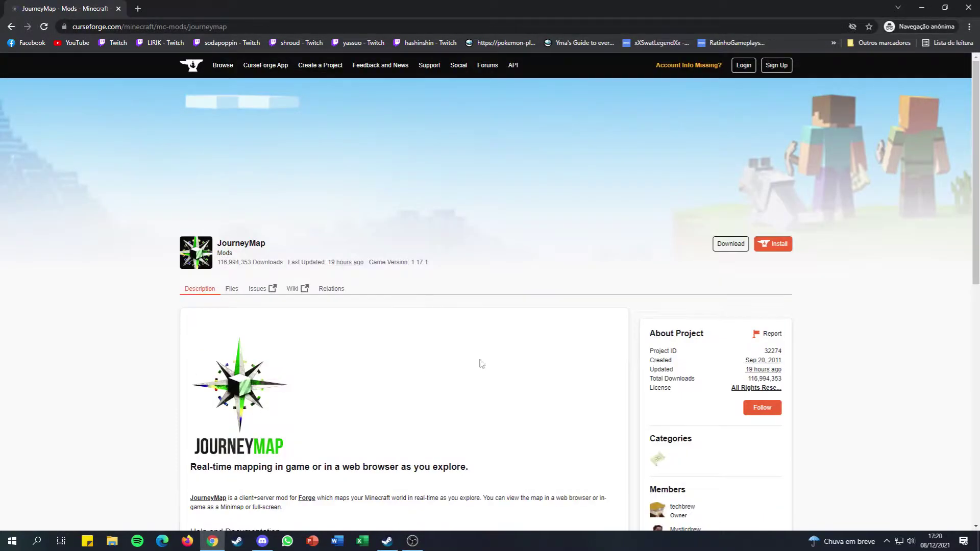
Step: Find the Minecraft 1.17 files and download journeymap-1.17.1-5.7.3
scroll(459, 287, "down", 1)
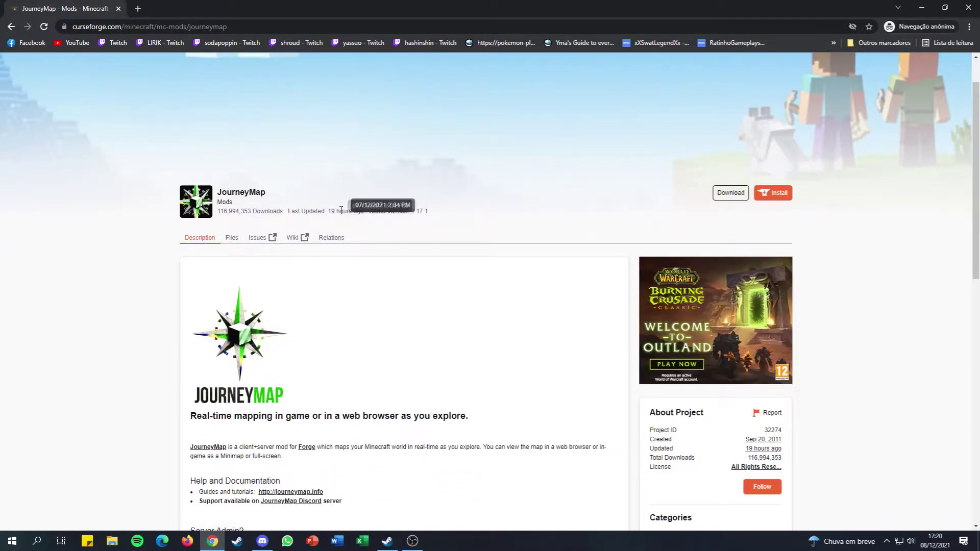
scroll(351, 245, "down", 2)
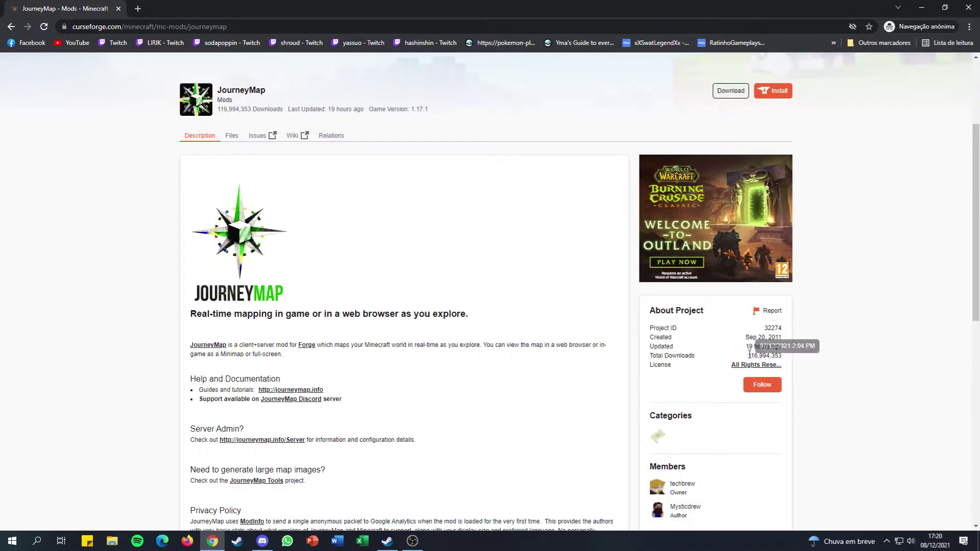
scroll(709, 324, "down", 2)
scroll(715, 327, "up", 1)
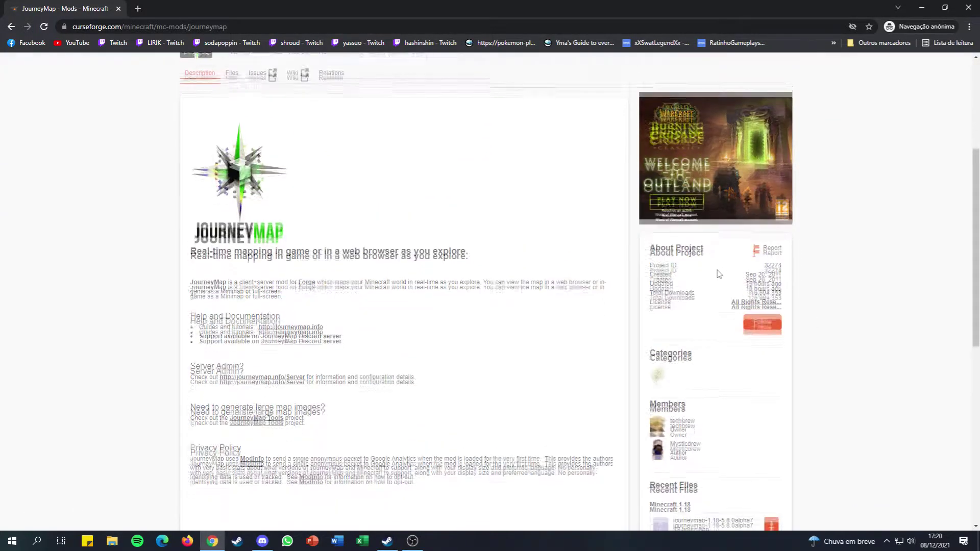
scroll(725, 329, "down", 2)
scroll(727, 331, "down", 2)
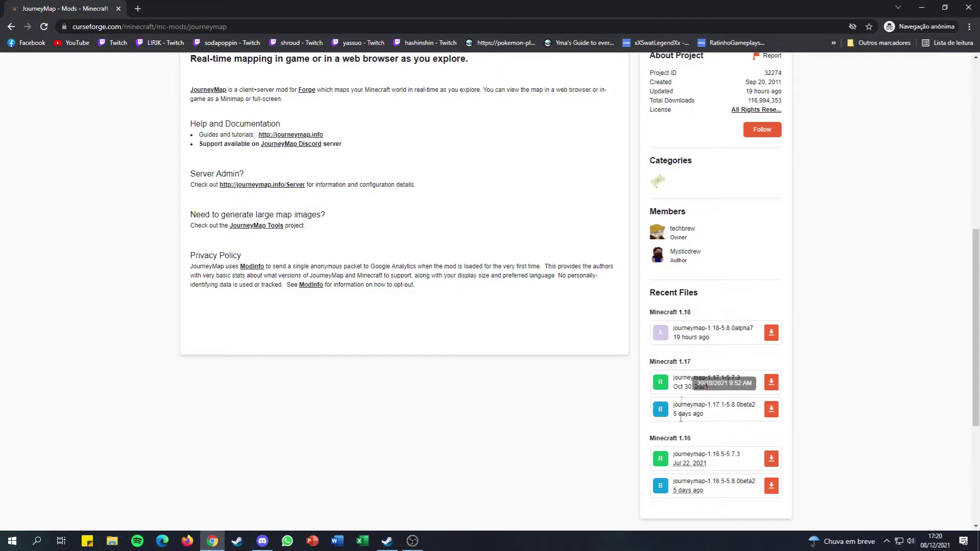
scroll(681, 401, "down", 2)
scroll(766, 357, "down", 2)
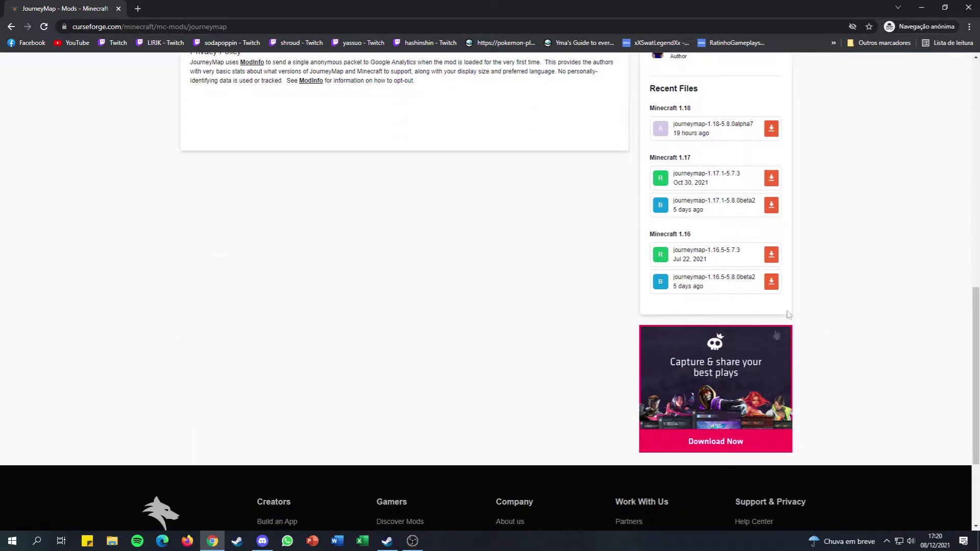
scroll(863, 239, "up", 1)
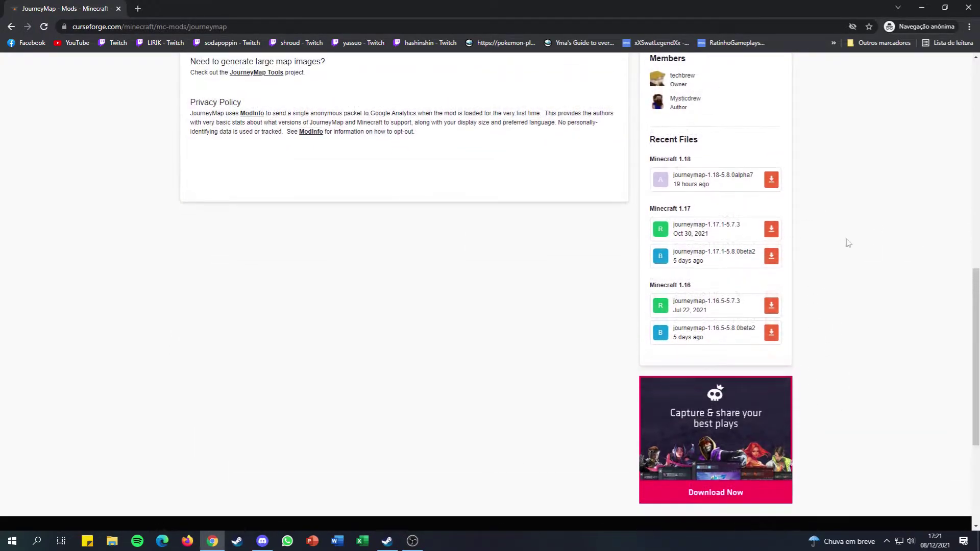
scroll(851, 242, "up", 4)
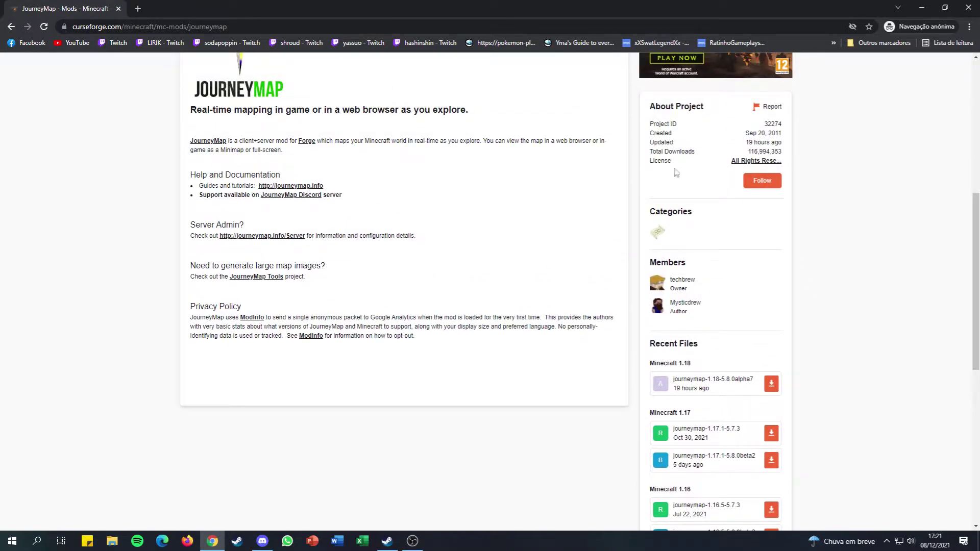
triple_click(695, 415)
left_click(693, 419)
left_click_drag(664, 413, 713, 414)
left_click(772, 435)
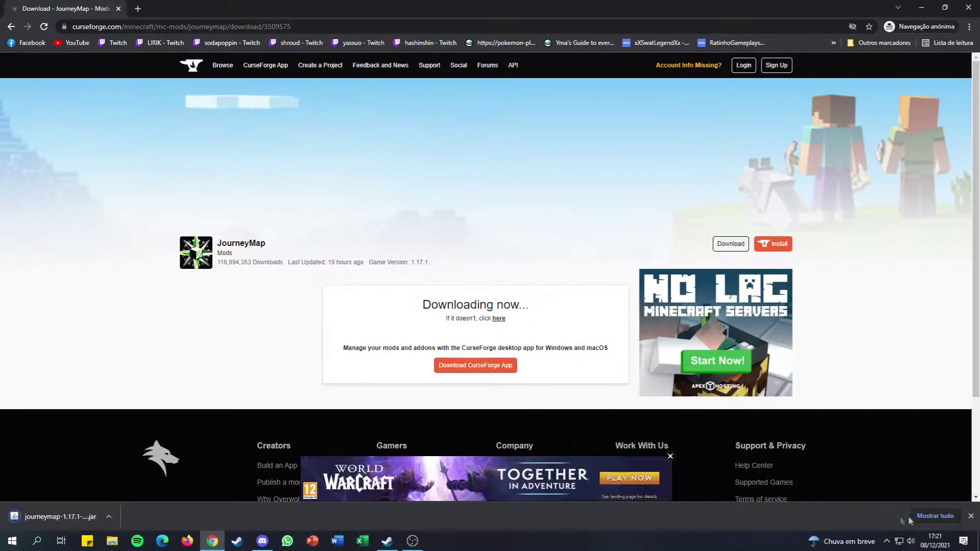
Step: Move the downloaded JourneyMap jar from Downloads onto the desktop
left_click(972, 517)
key("super+d")
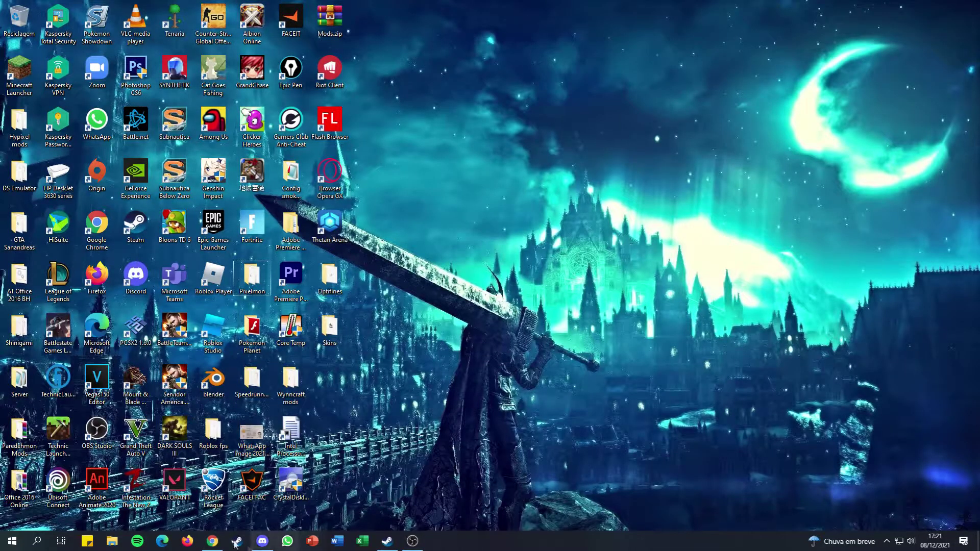
right_click(112, 541)
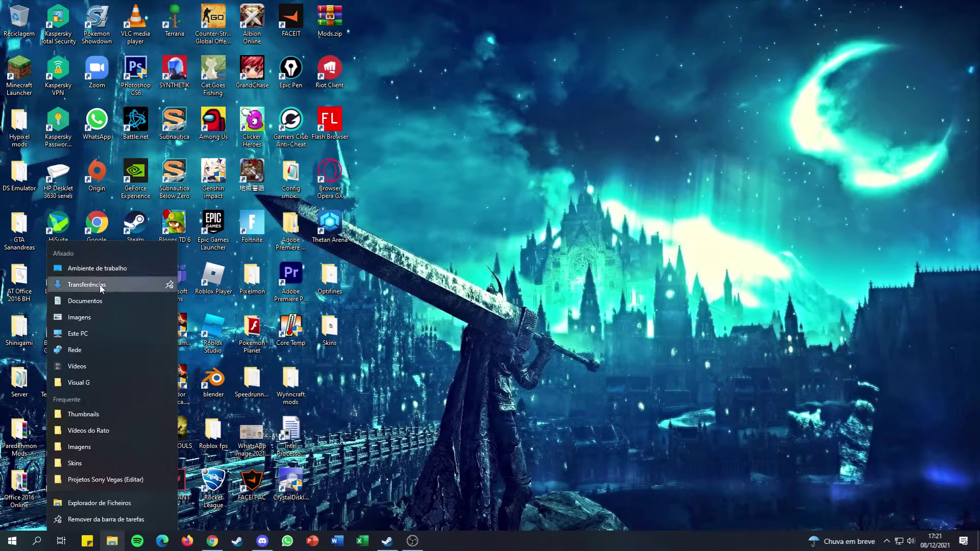
left_click(97, 290)
left_click(140, 127)
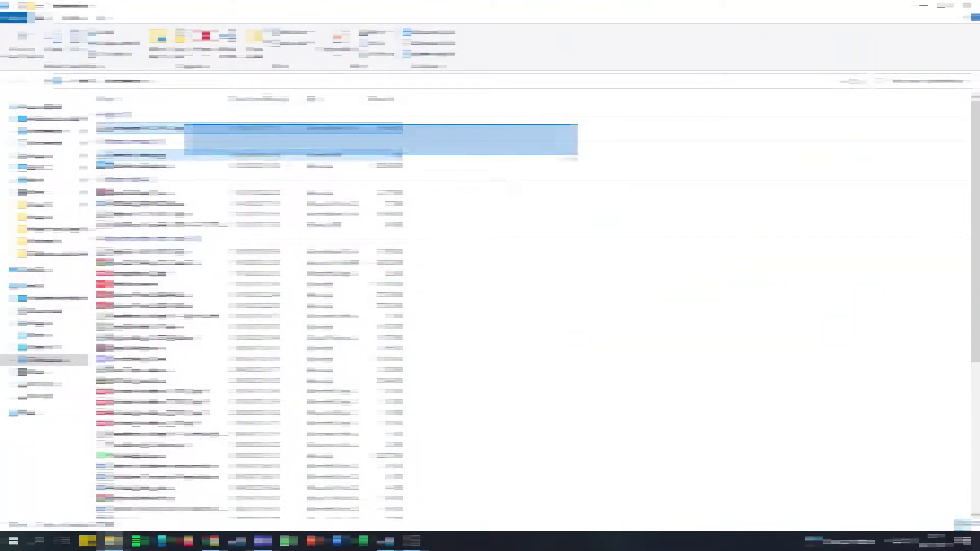
left_click_drag(140, 128, 564, 232)
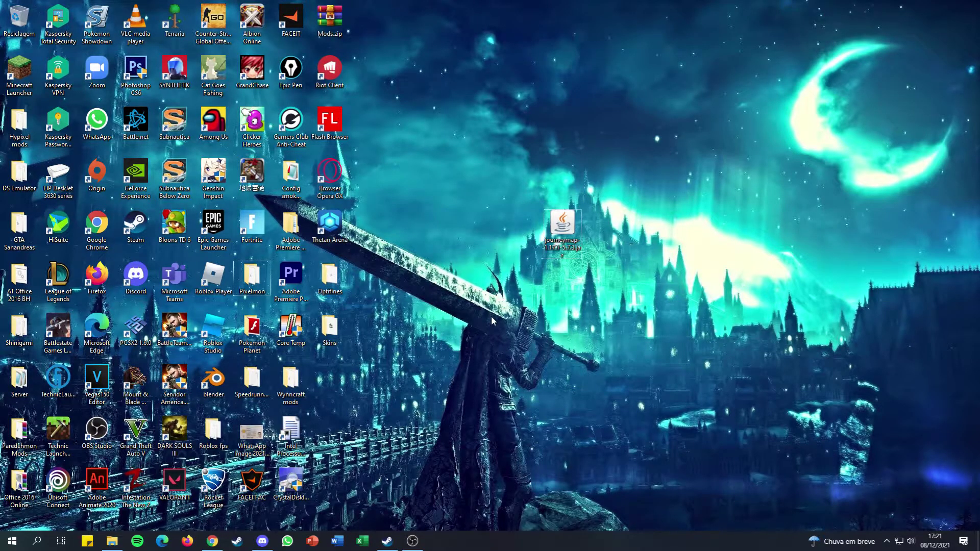
Step: Open %appdata%\.minecraft\mods and drop journeymap-1.17.1-5.7.3.jar into it
key("super+r")
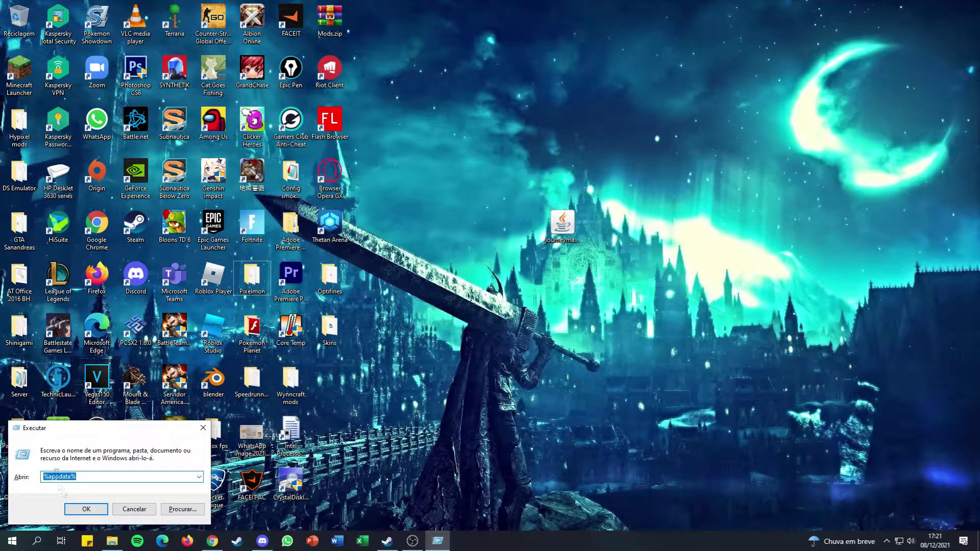
left_click(87, 509)
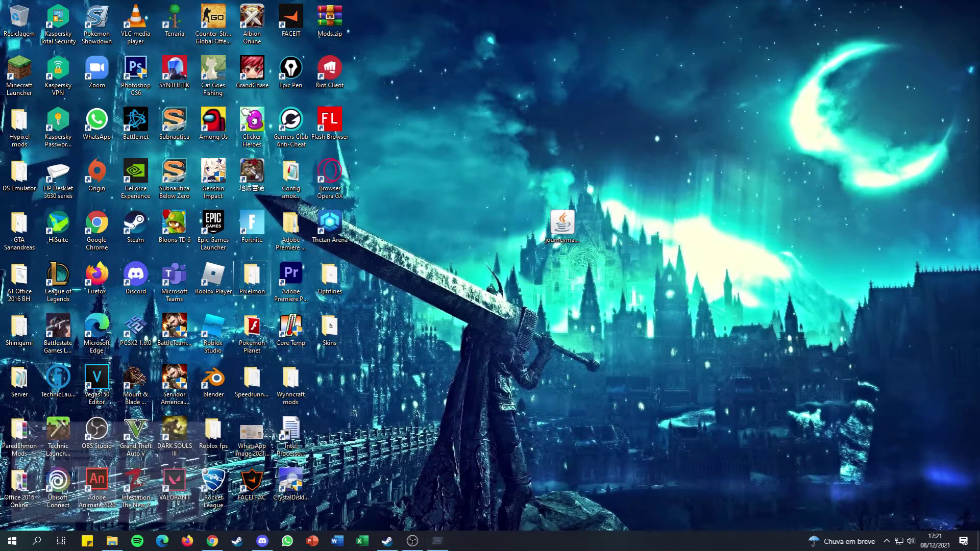
double_click(138, 114)
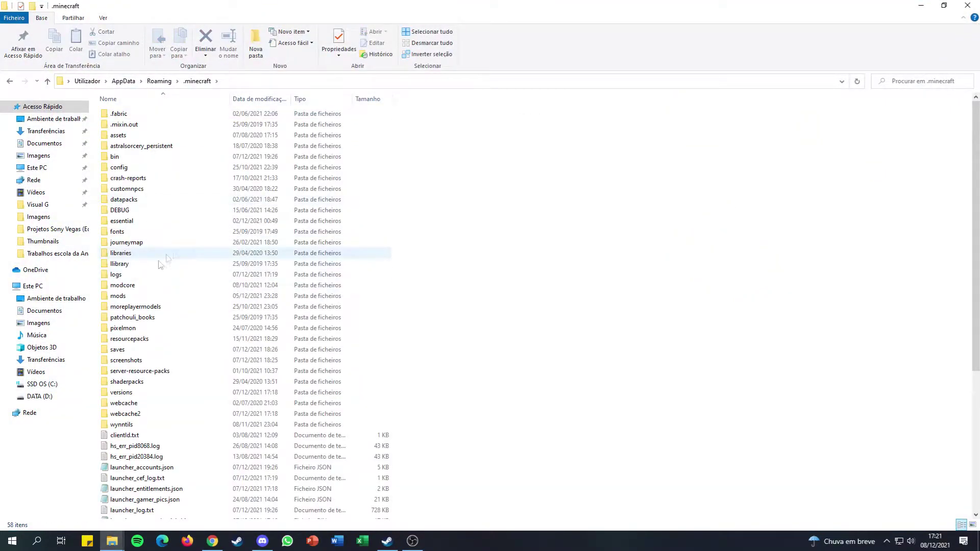
double_click(126, 296)
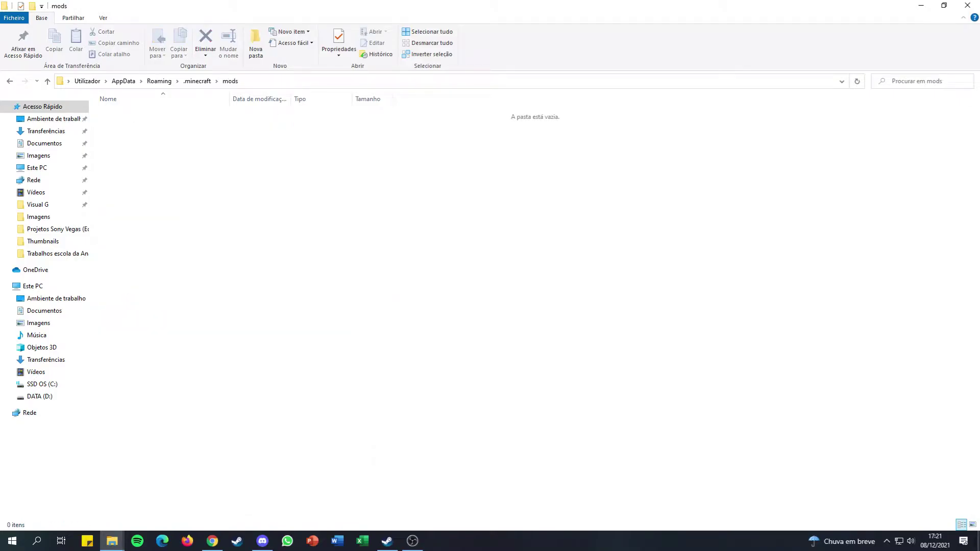
key("super+d")
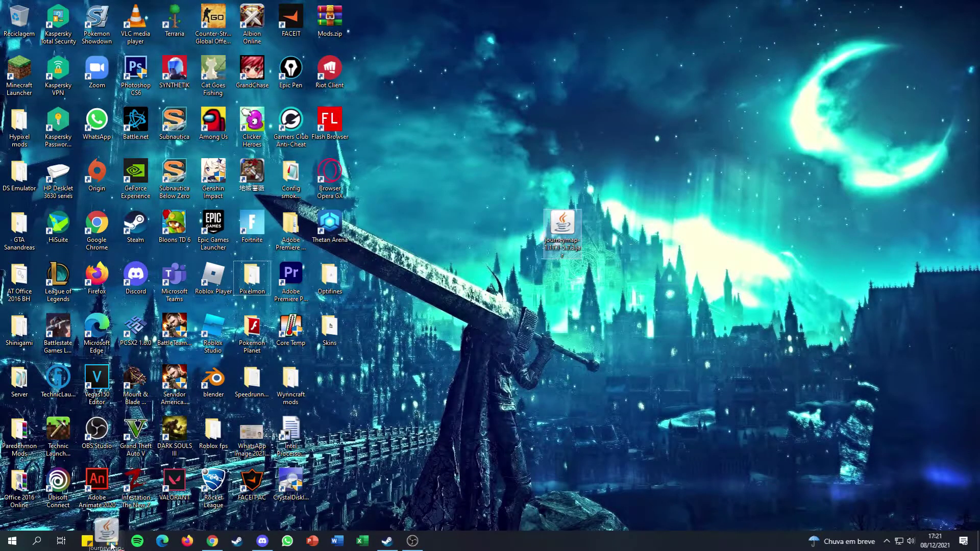
mouse_move(112, 545)
left_click(167, 499)
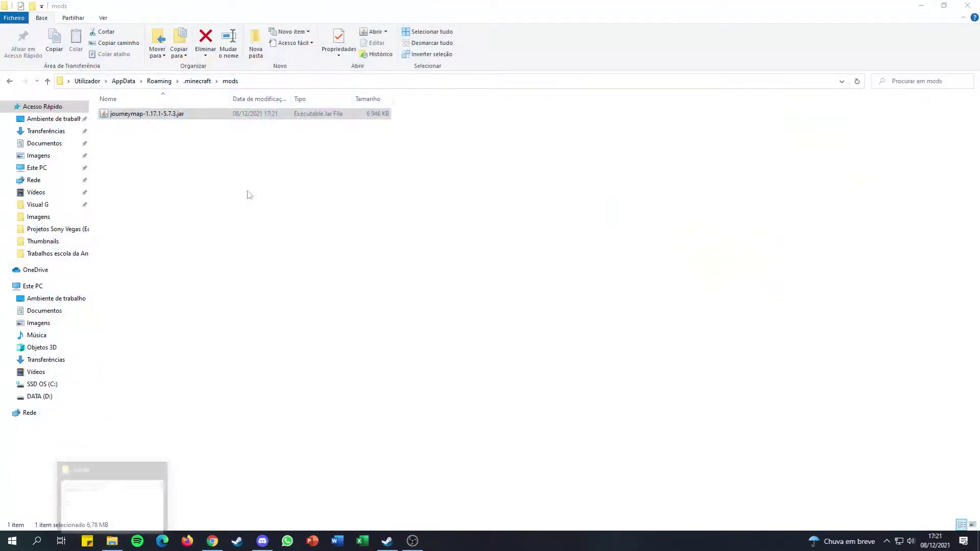
left_click(179, 131)
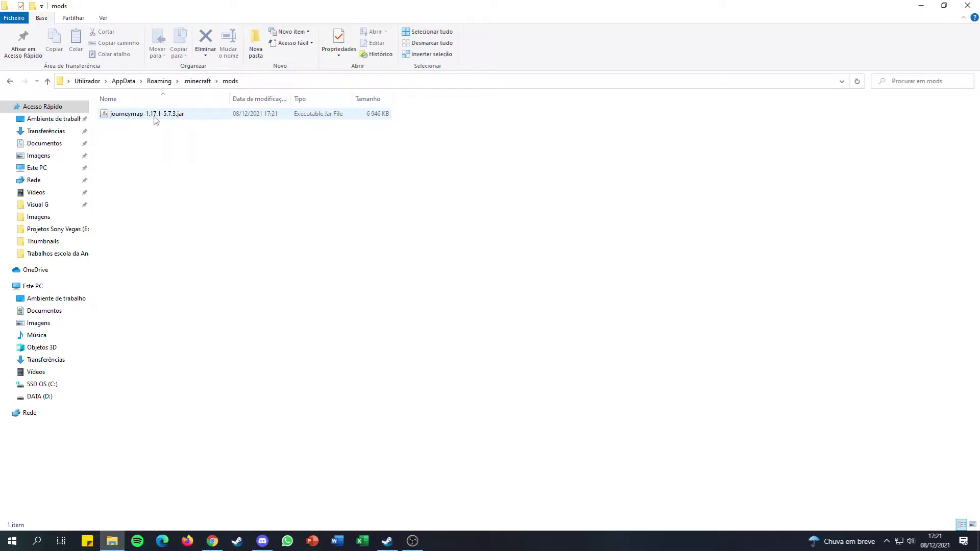
Step: Start the Minecraft Launcher from the desktop, then return to the mods folder
key("super+d")
left_click(20, 77)
key("Return")
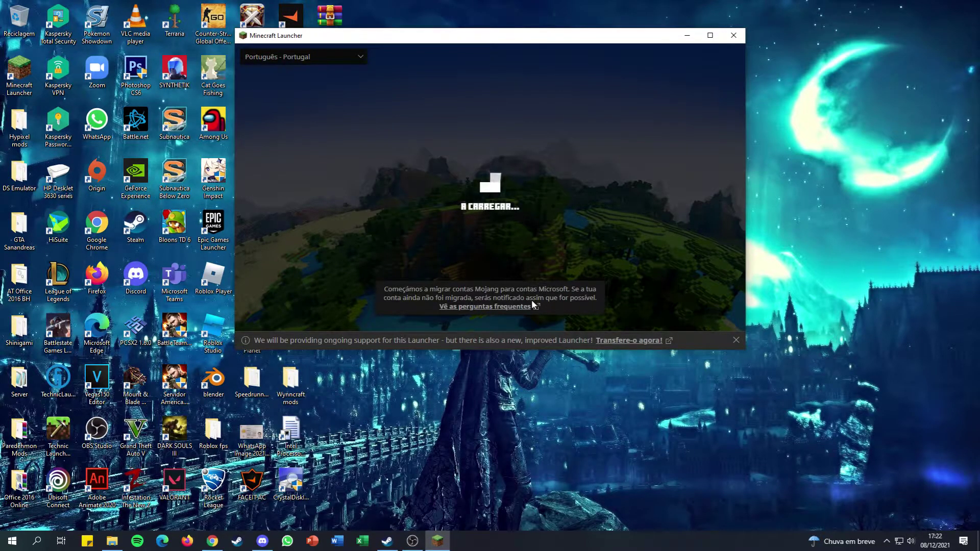
key("alt+Tab")
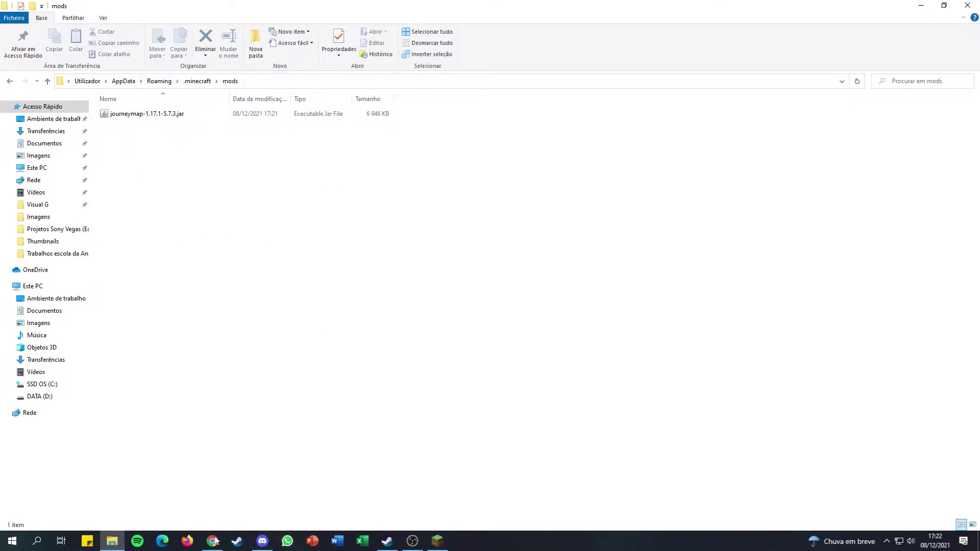
Step: Search Google for 'minecraft forge' in a new Chrome tab
mouse_move(213, 542)
left_click(213, 511)
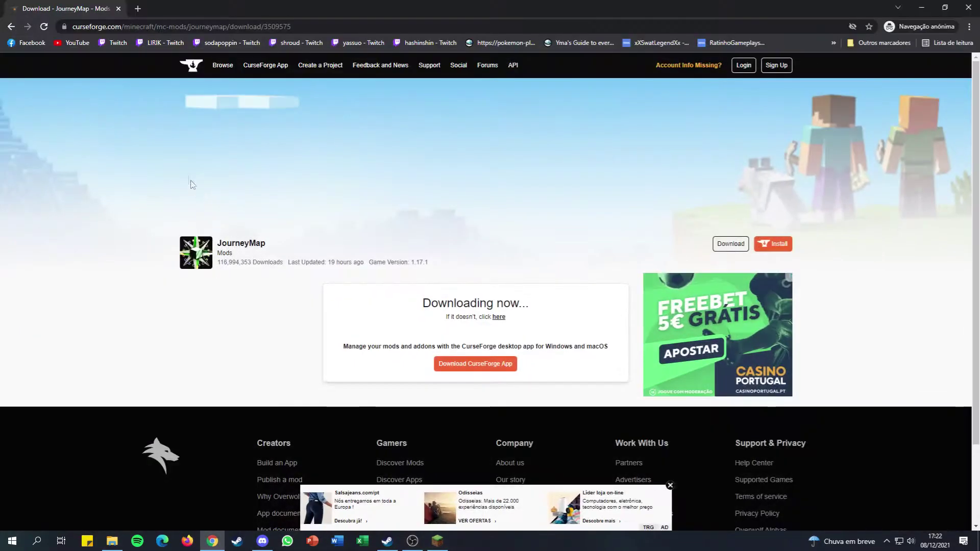
left_click(138, 9)
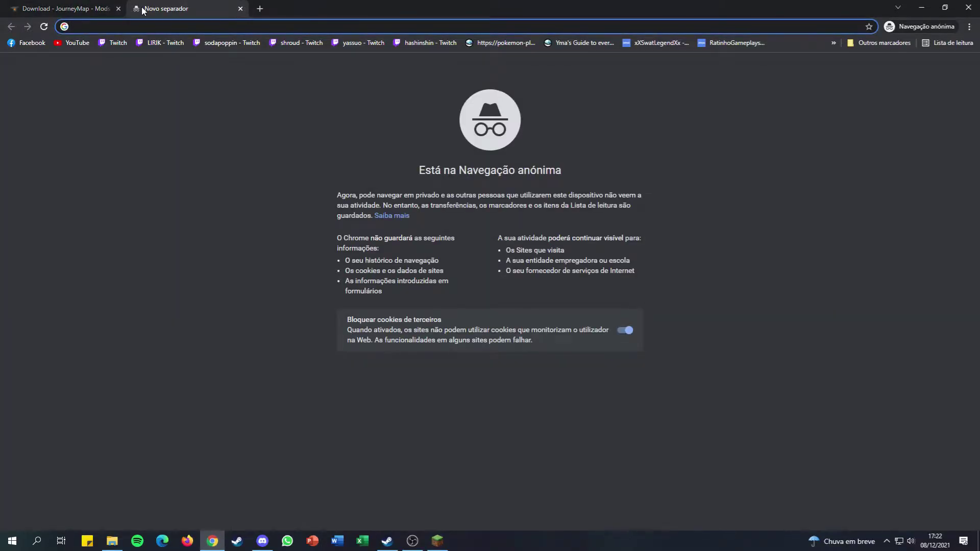
type("minecraf")
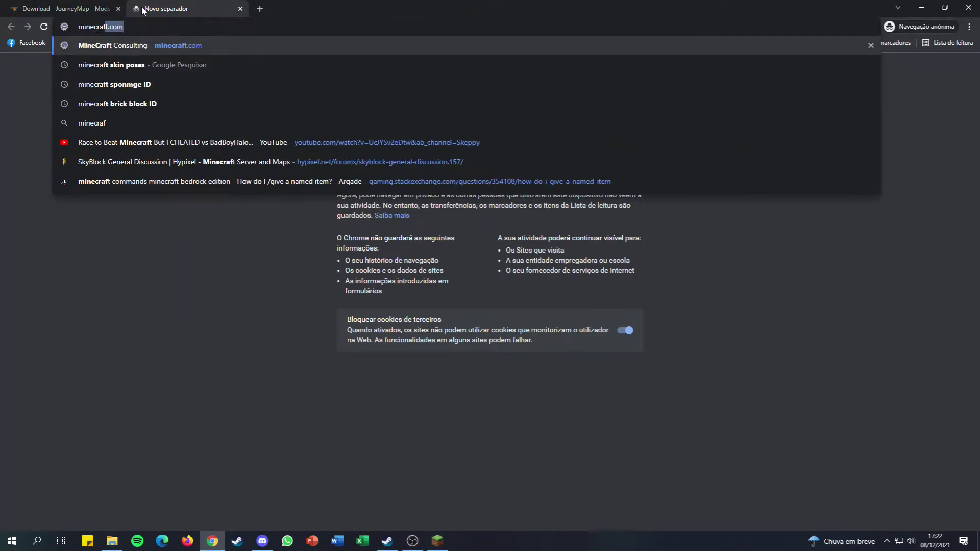
type("t forge")
key("Return")
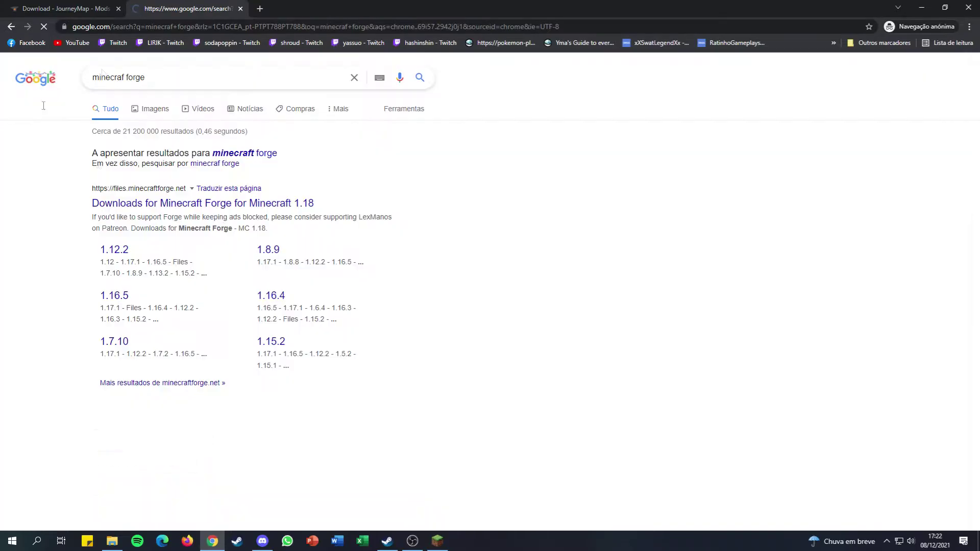
Step: On files.minecraftforge.net, choose 1.17.1 and get the latest Installer
left_click(163, 203)
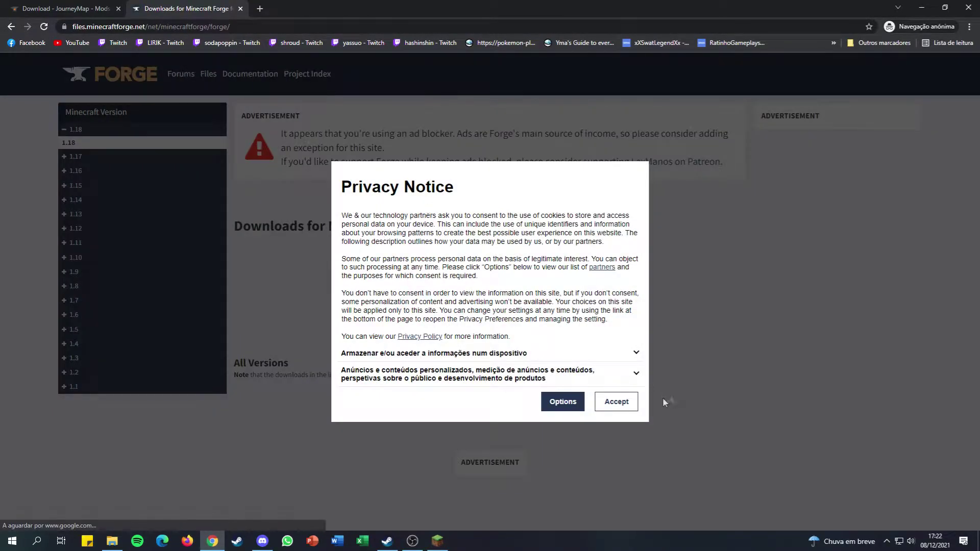
left_click(616, 401)
left_click(69, 156)
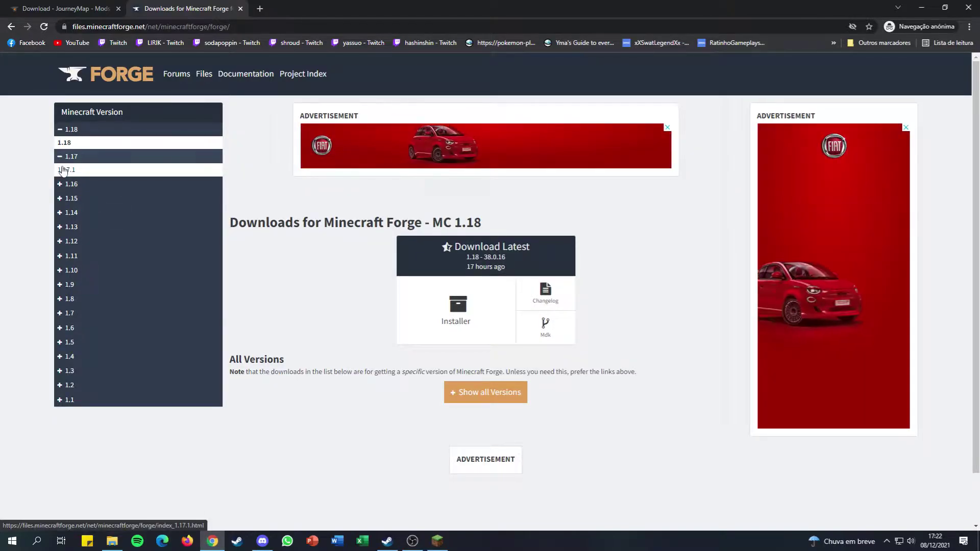
left_click(122, 170)
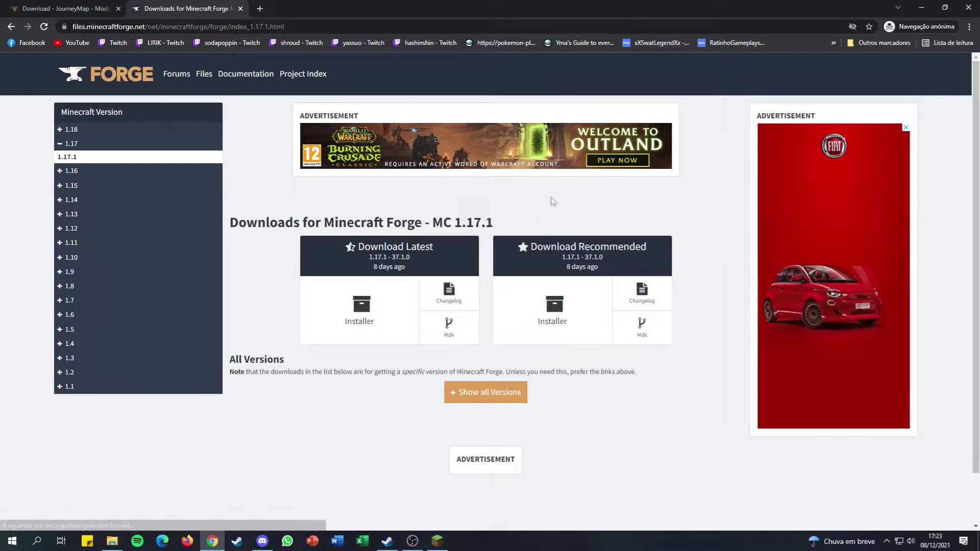
left_click(359, 308)
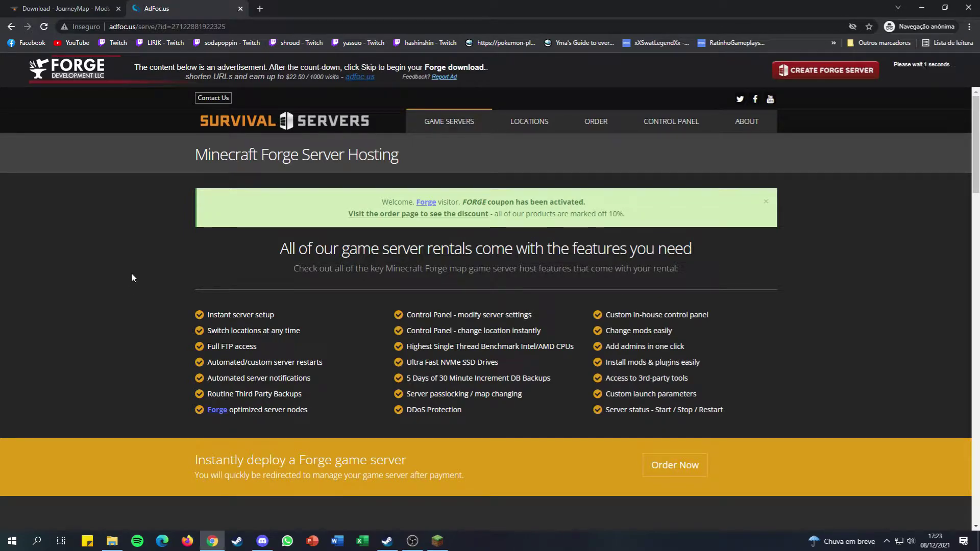
Step: Skip the AdFoc page and open the downloaded forge-1.17.1-37.1.0 installer
left_click(918, 71)
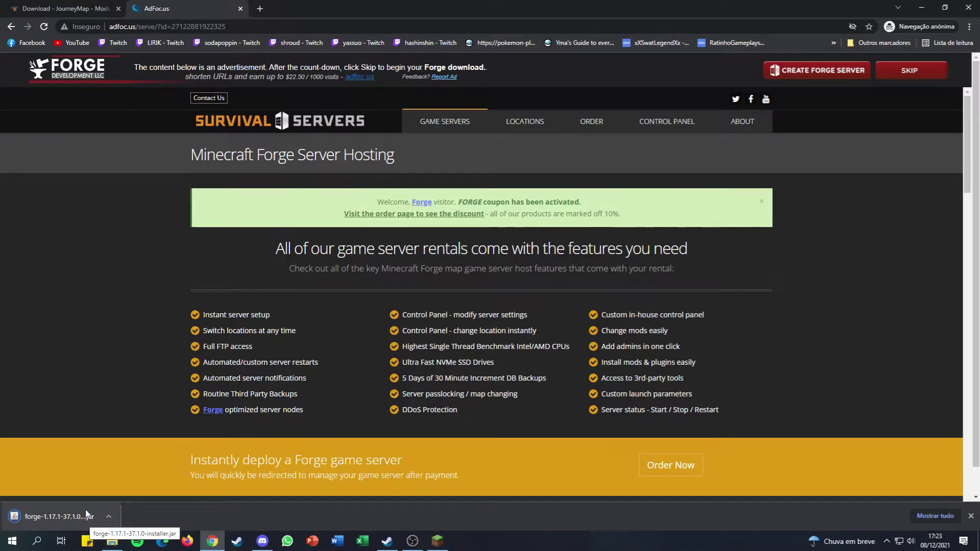
left_click(85, 510)
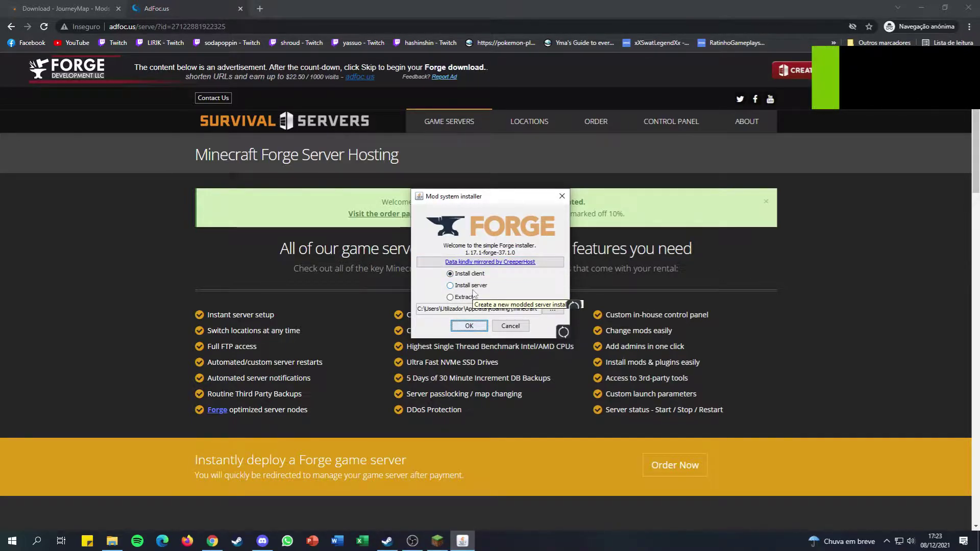
Step: Install the Forge 1.17.1-37.1.0 client, closing the Minecraft Launcher during install, and confirm completion
left_click(470, 326)
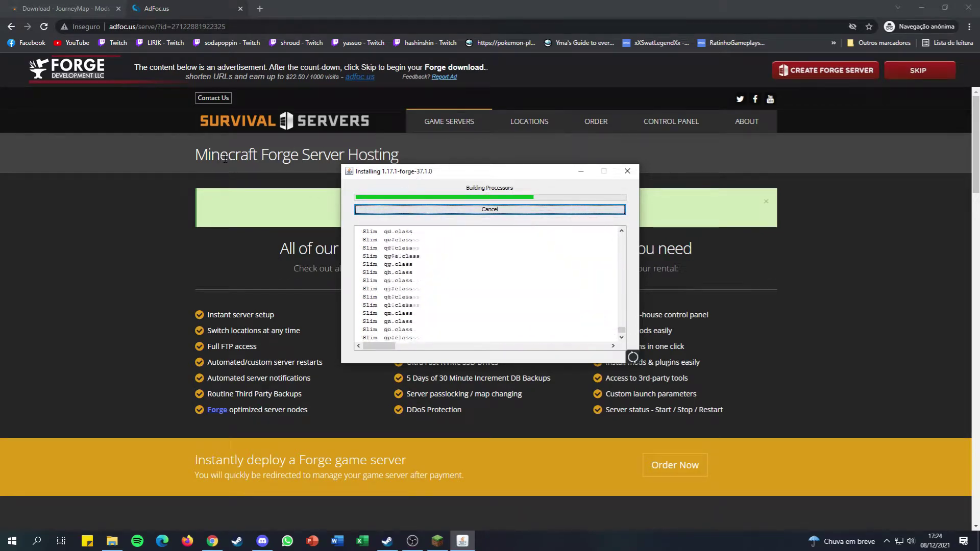
left_click(437, 541)
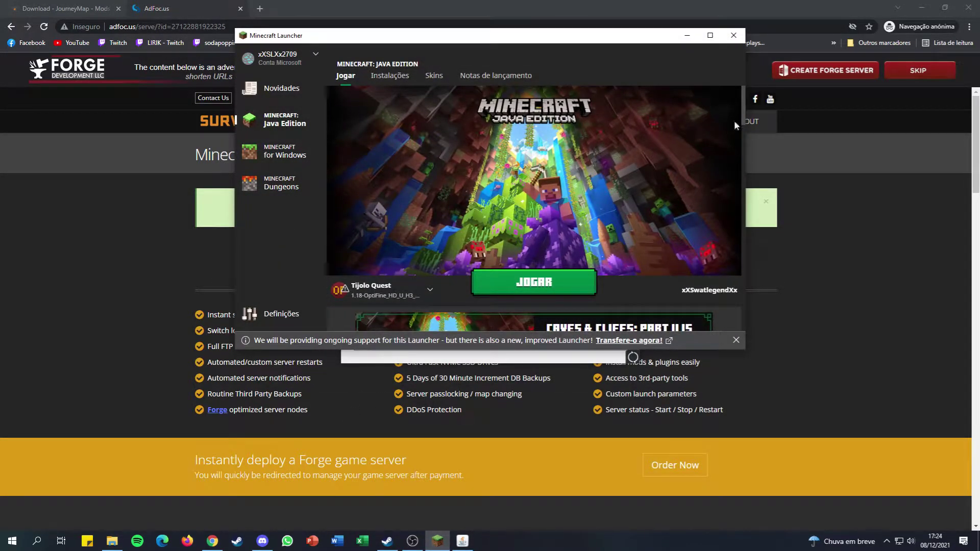
left_click(734, 35)
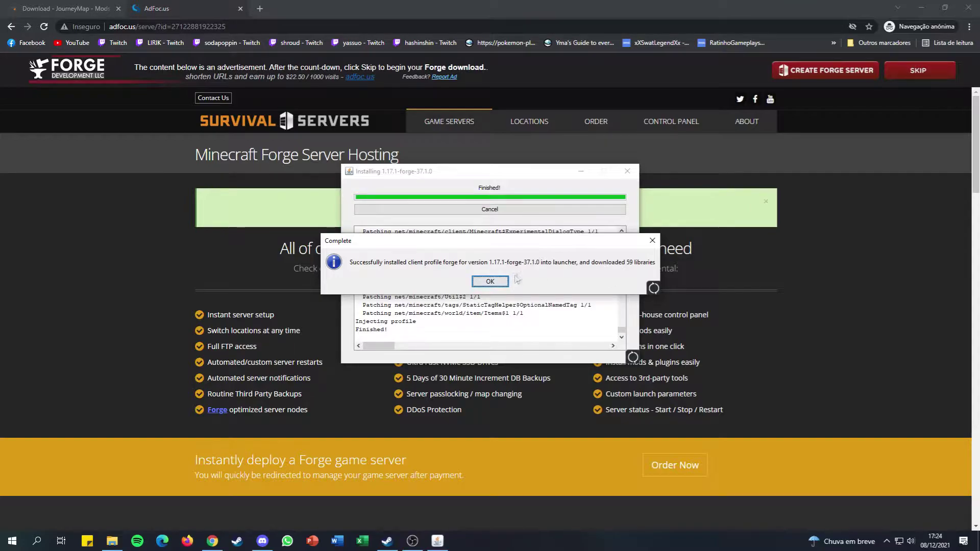
left_click(492, 282)
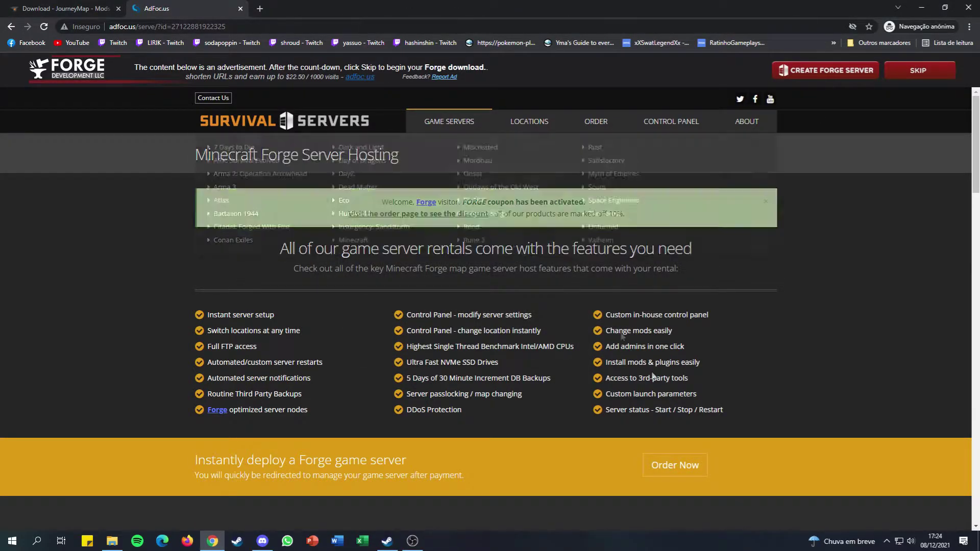
Step: Close the ad tab and start a new installation in the launcher's Installations list
left_click(239, 10)
key("ctrl+w")
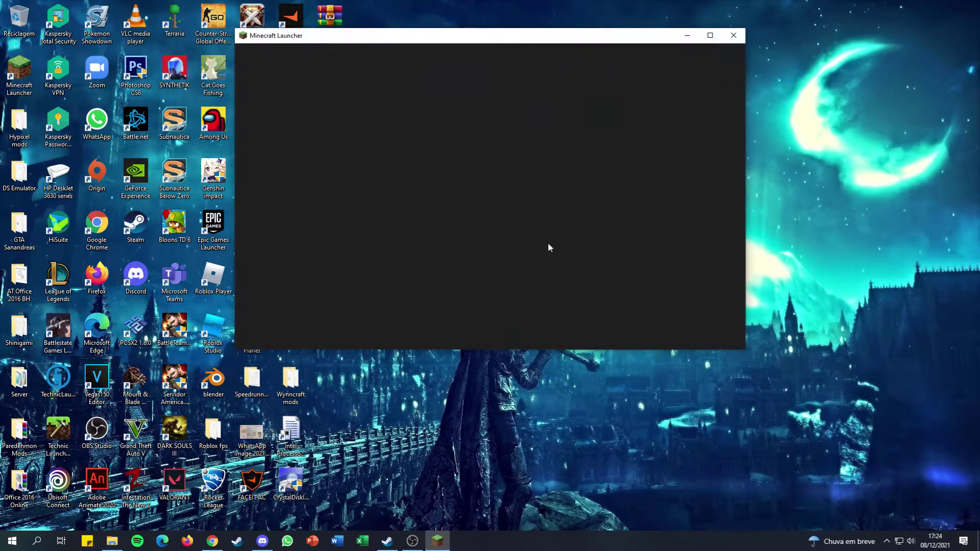
left_click(390, 76)
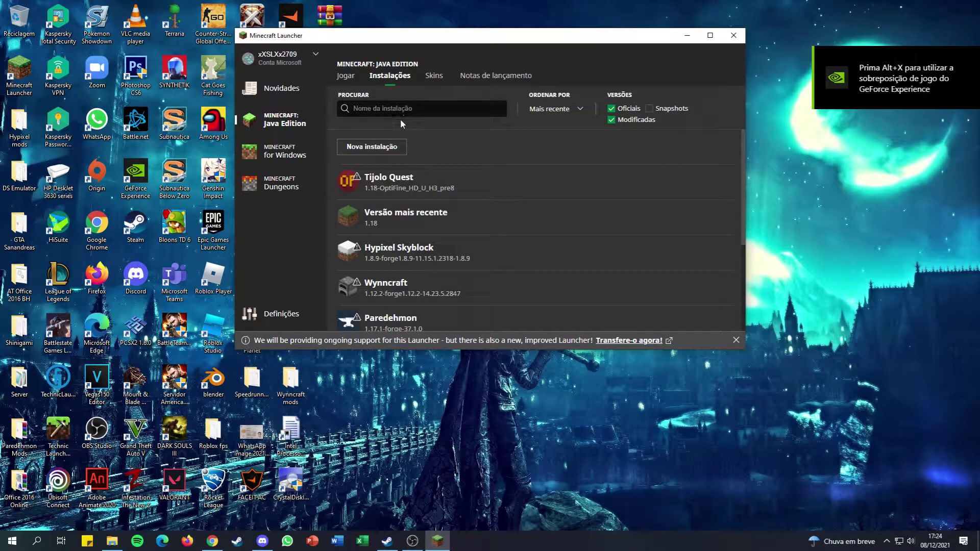
left_click(373, 147)
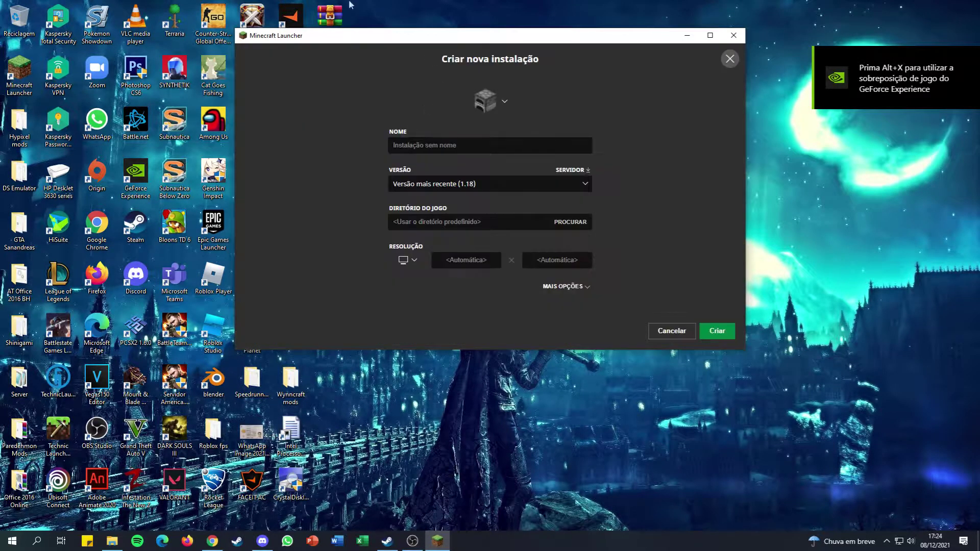
Step: Choose version release 1.17.1-forge-37.1.0 and name the installation Video
left_click(506, 184)
scroll(491, 258, "down", 10)
scroll(513, 258, "down", 1)
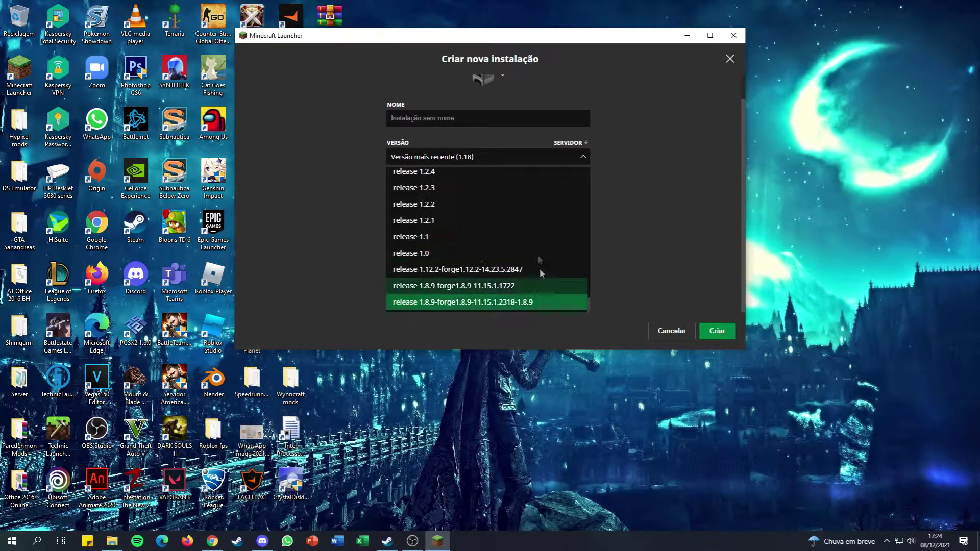
scroll(504, 253, "up", 3)
scroll(504, 256, "up", 10)
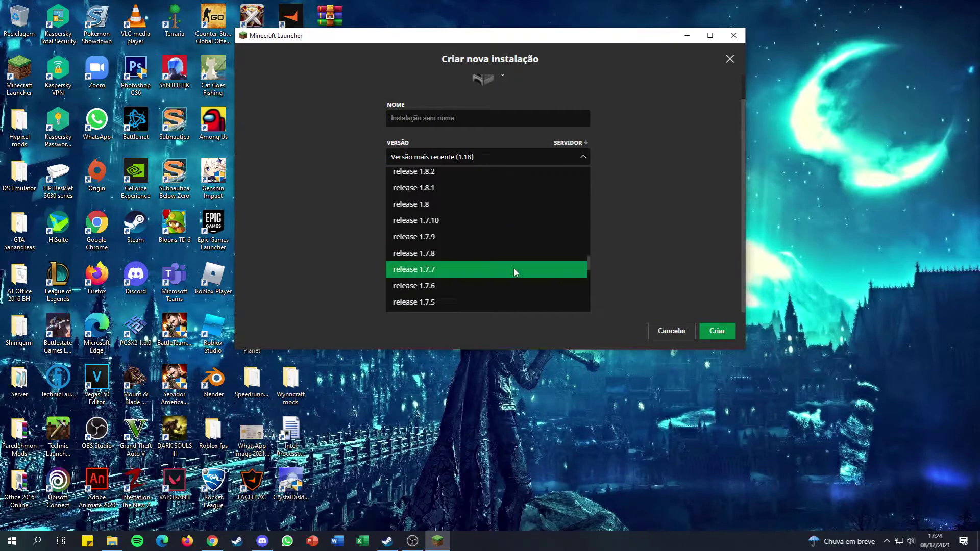
scroll(513, 269, "up", 5)
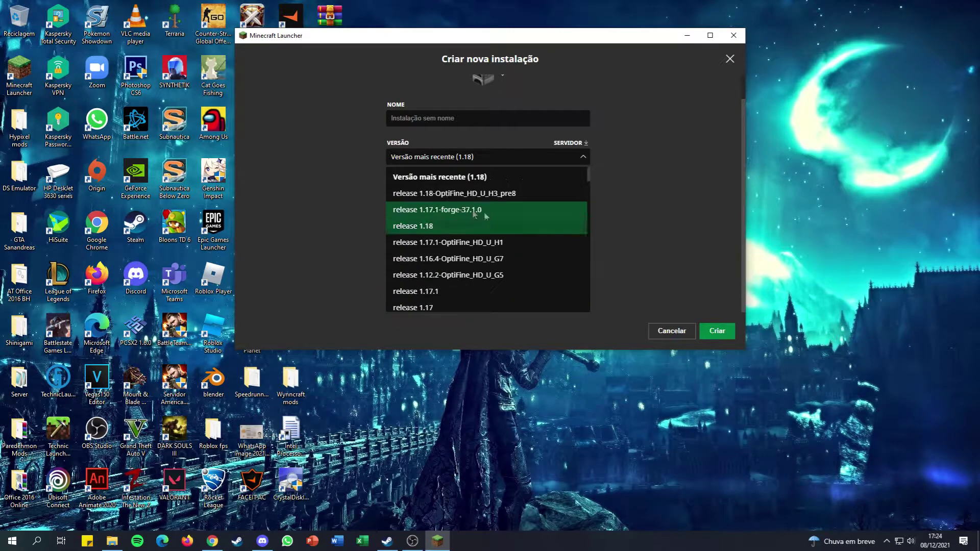
scroll(525, 219, "up", 2)
scroll(673, 238, "down", 2)
left_click(470, 214)
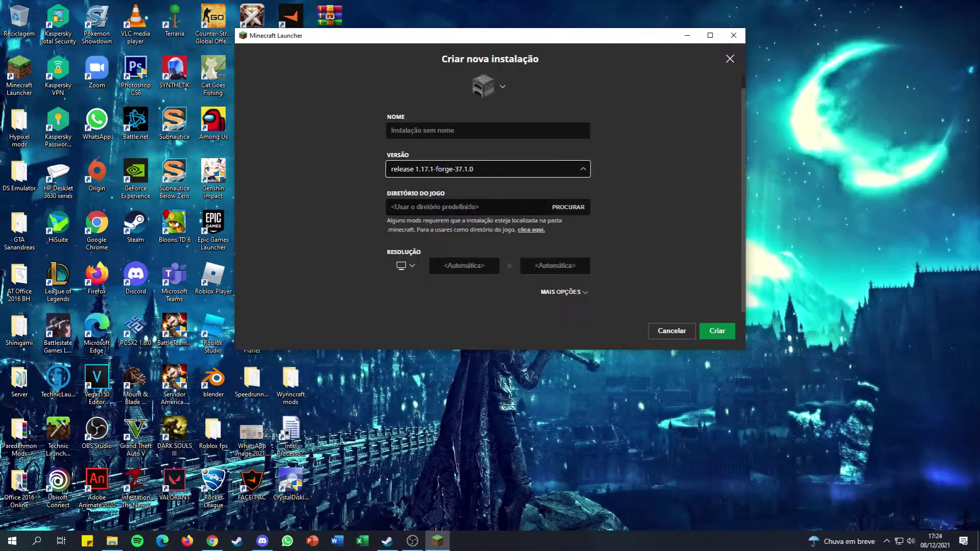
left_click(392, 130)
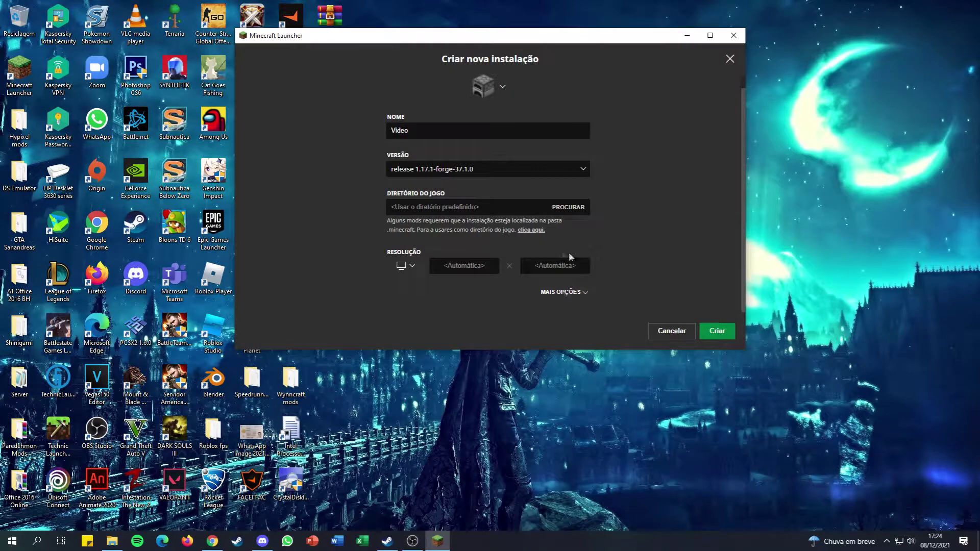
Step: Change the JVM memory argument from -Xmx2G to -Xmx8G
left_click(567, 292)
scroll(455, 269, "down", 1)
left_click(412, 293)
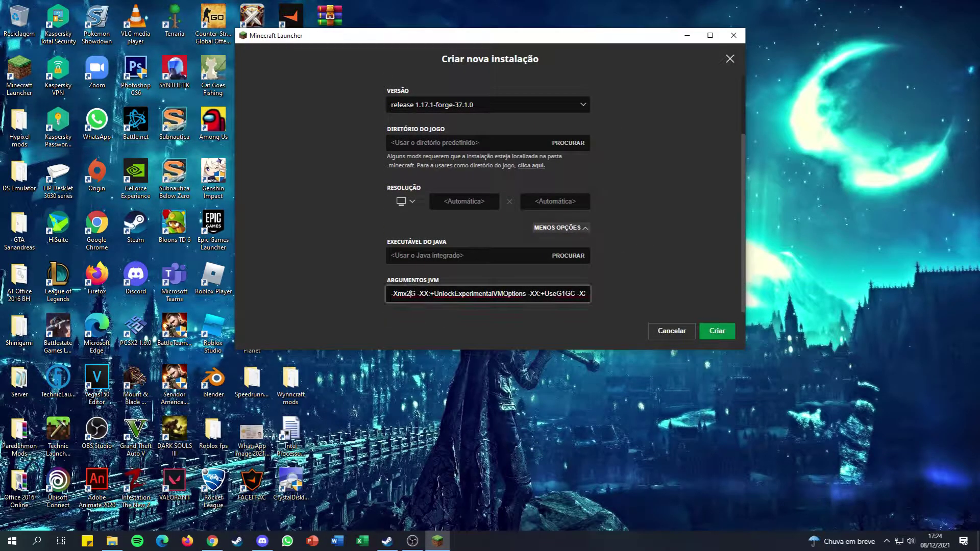
key("BackSpace")
type("8")
left_click(647, 274)
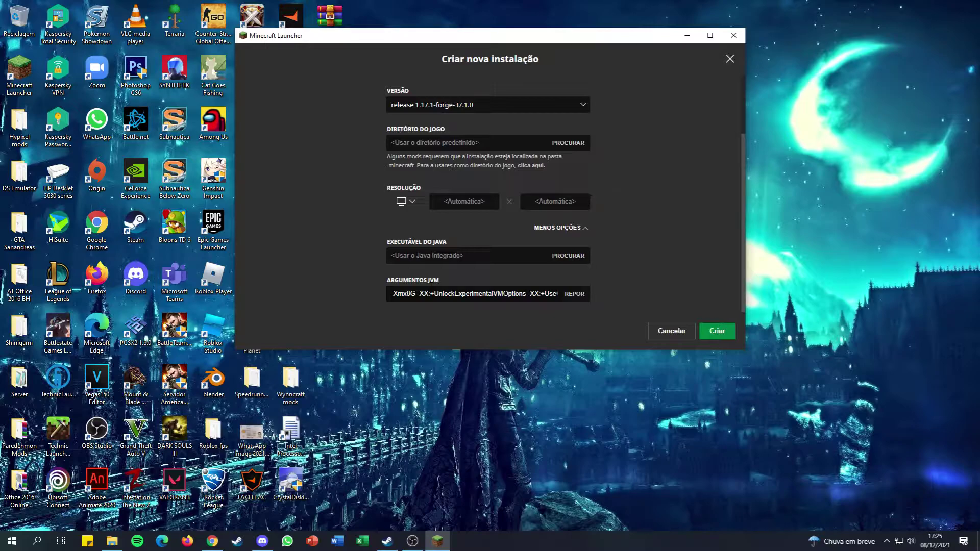
Step: Pick a blue-yellow block icon and create the Video installation
scroll(463, 276, "up", 3)
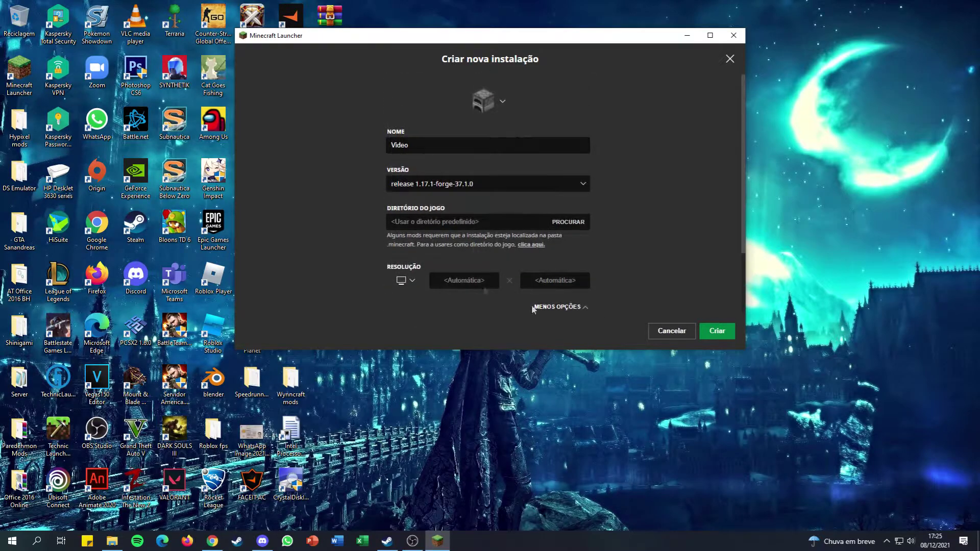
left_click(484, 101)
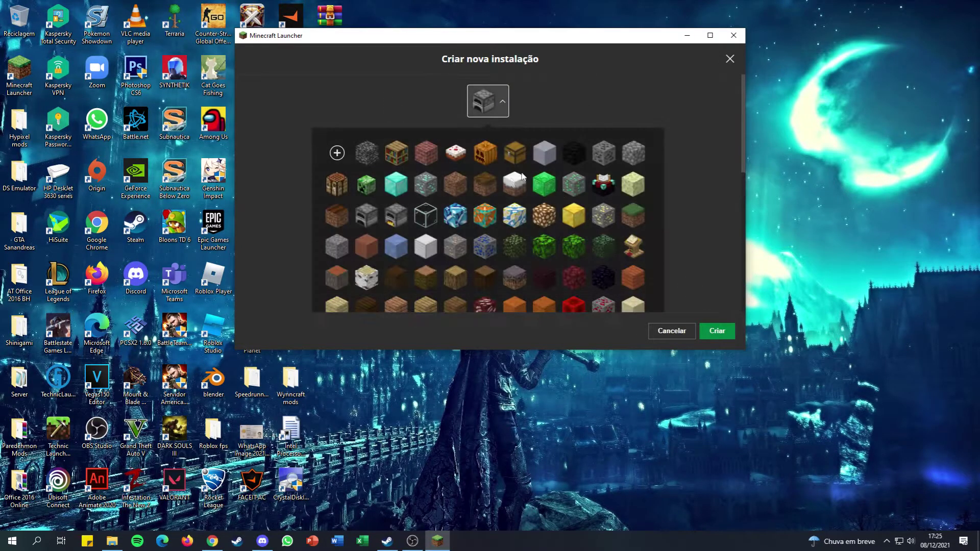
left_click(515, 216)
left_click(717, 331)
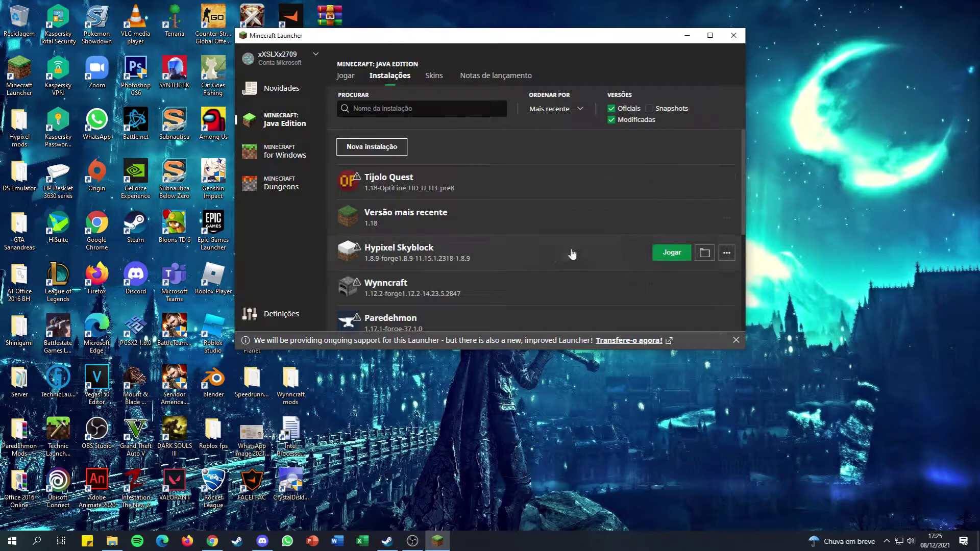
Step: Launch the Video installation, confirm the modded warning, then bring Chrome back
scroll(444, 226, "down", 4)
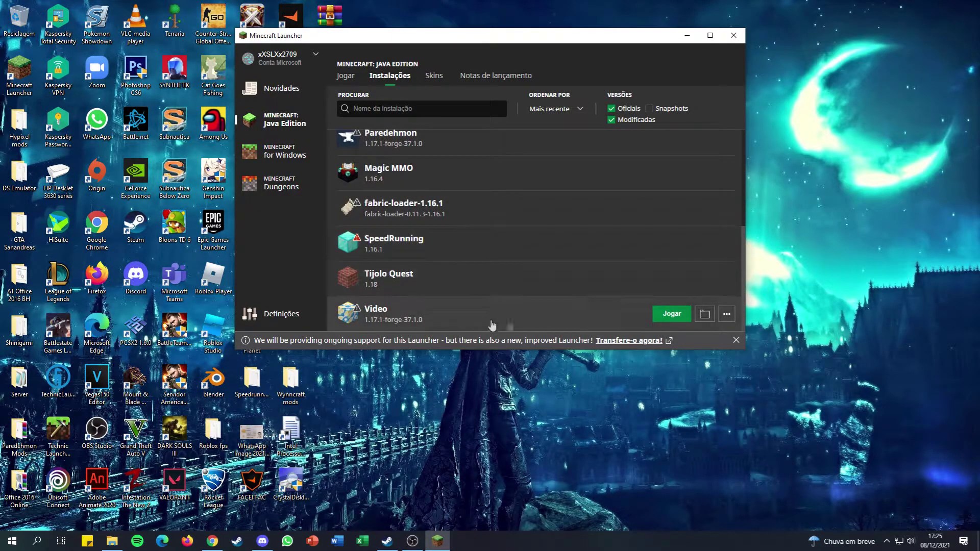
left_click(672, 314)
left_click(598, 256)
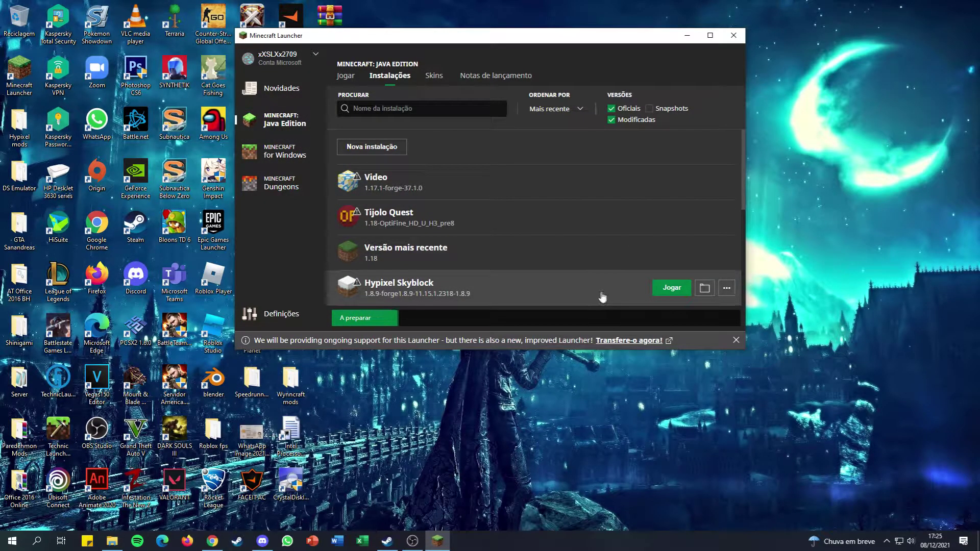
left_click(736, 340)
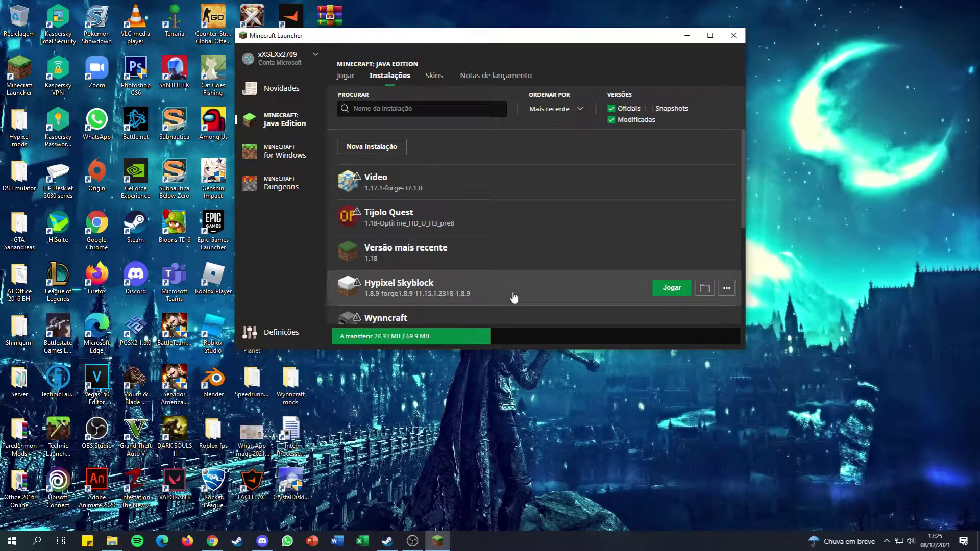
left_click(353, 80)
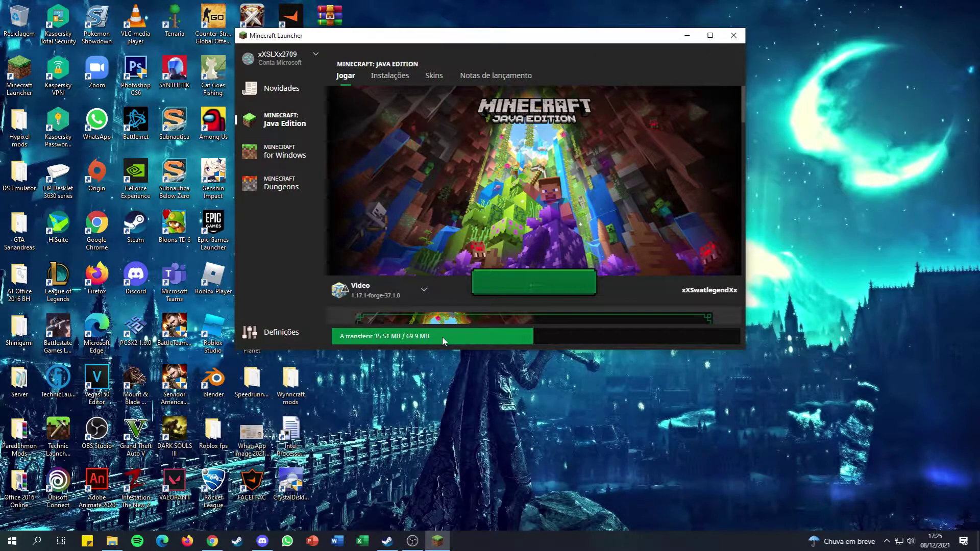
left_click(212, 541)
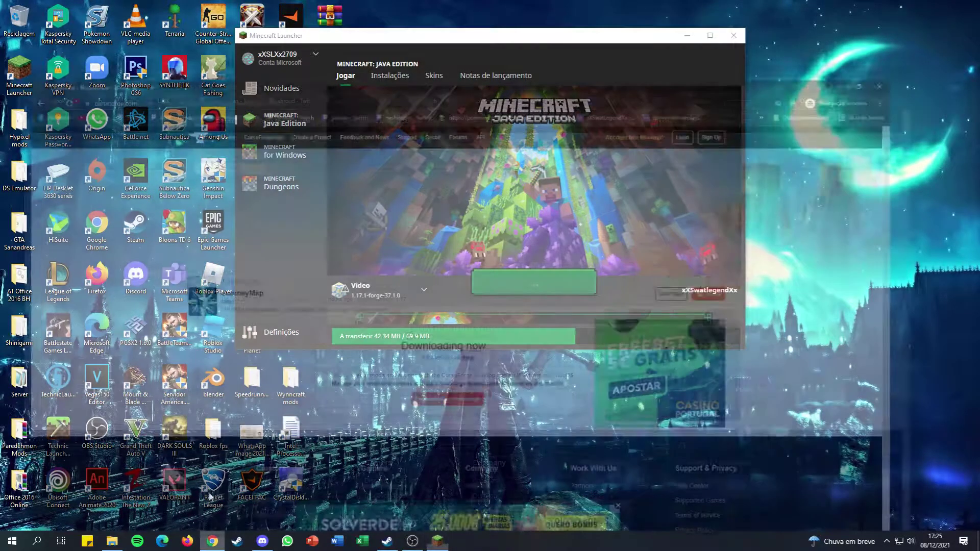
Step: Search 'minecraft 1.17.1 resource packs' in a new tab and open the resourcepack.net result
left_click(138, 8)
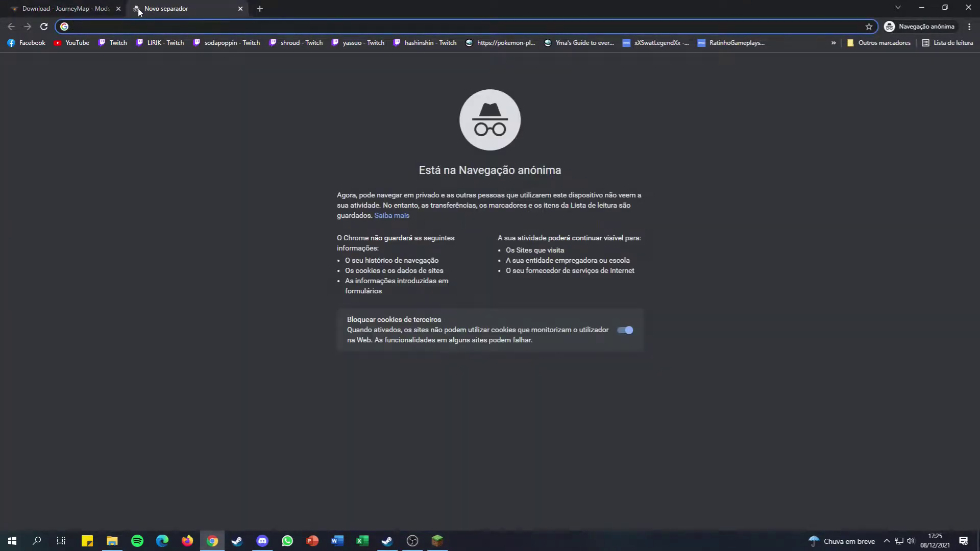
type("minecraft 1.1")
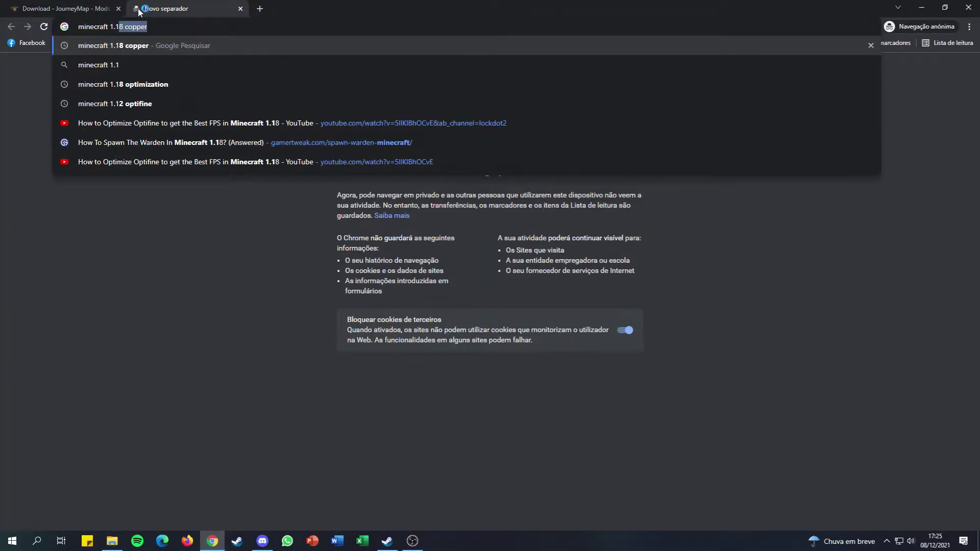
type("7.1")
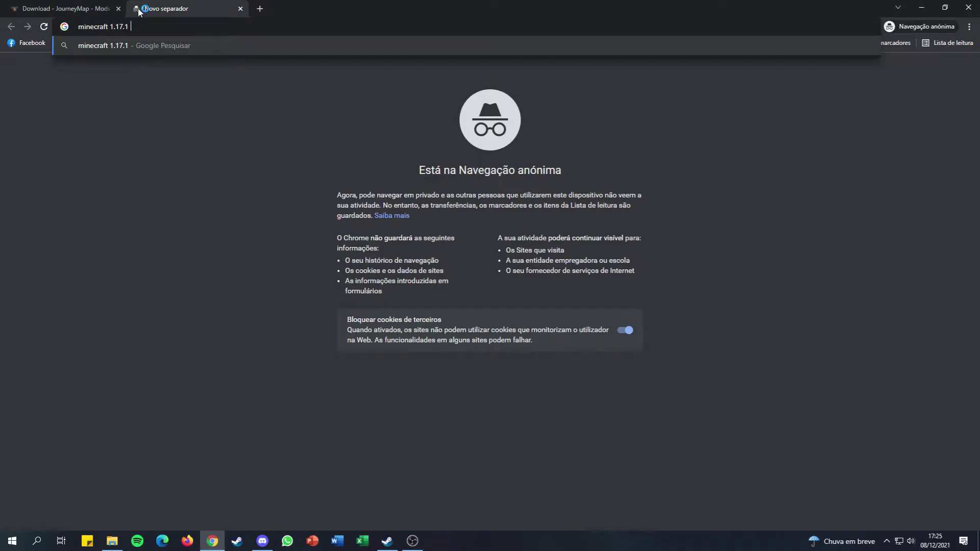
type(" resource packs")
key("Return")
left_click(190, 168)
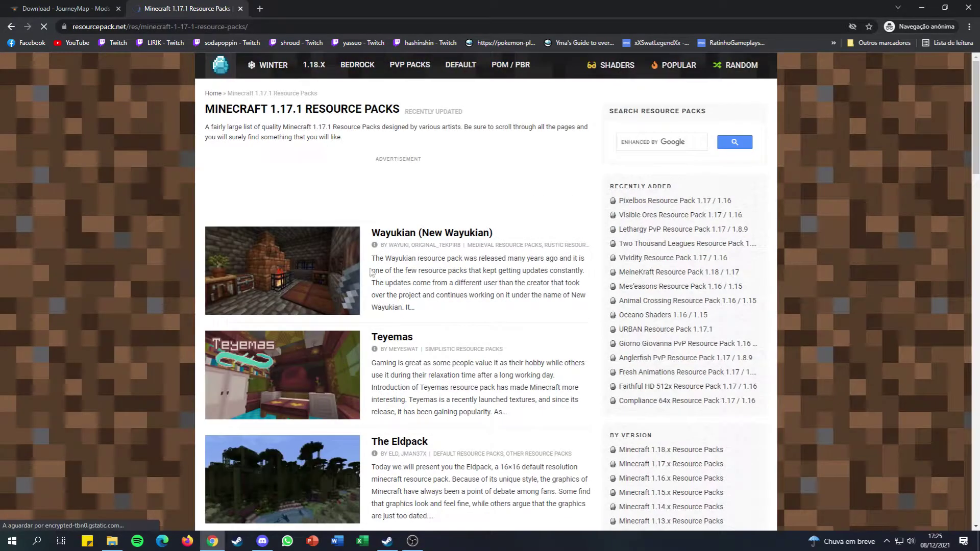
scroll(415, 347, "down", 4)
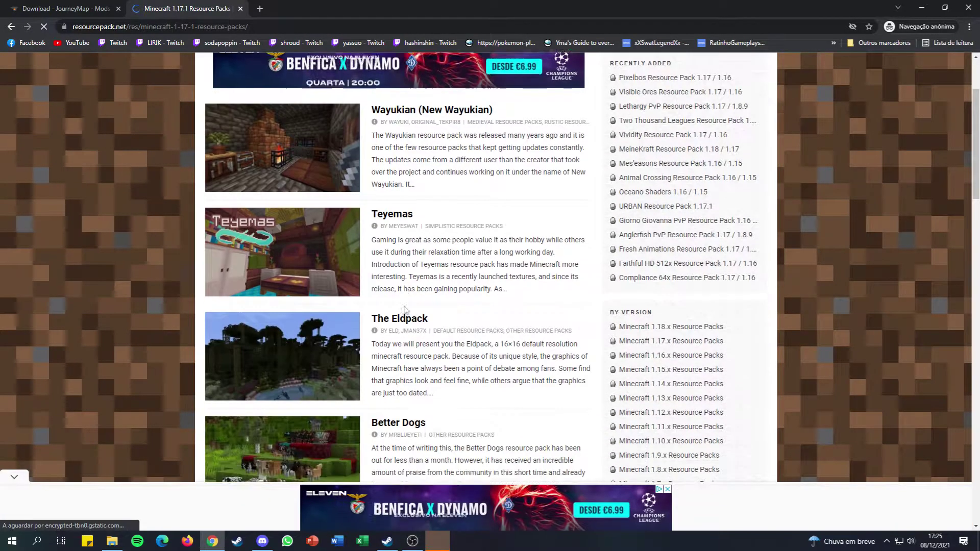
scroll(408, 369, "down", 3)
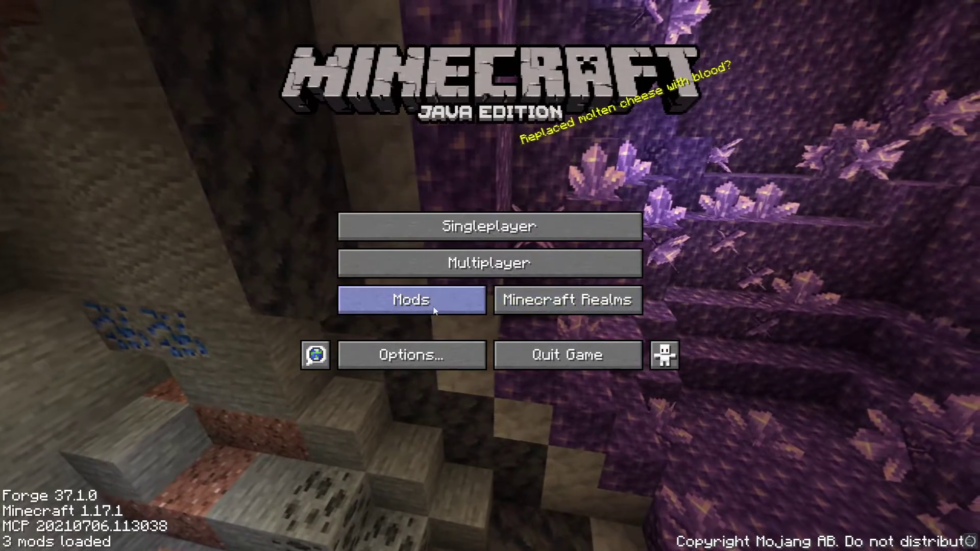
Step: Create a new singleplayer world named 'fgfewsagsaewaewsmioa' and load into it
left_click(432, 226)
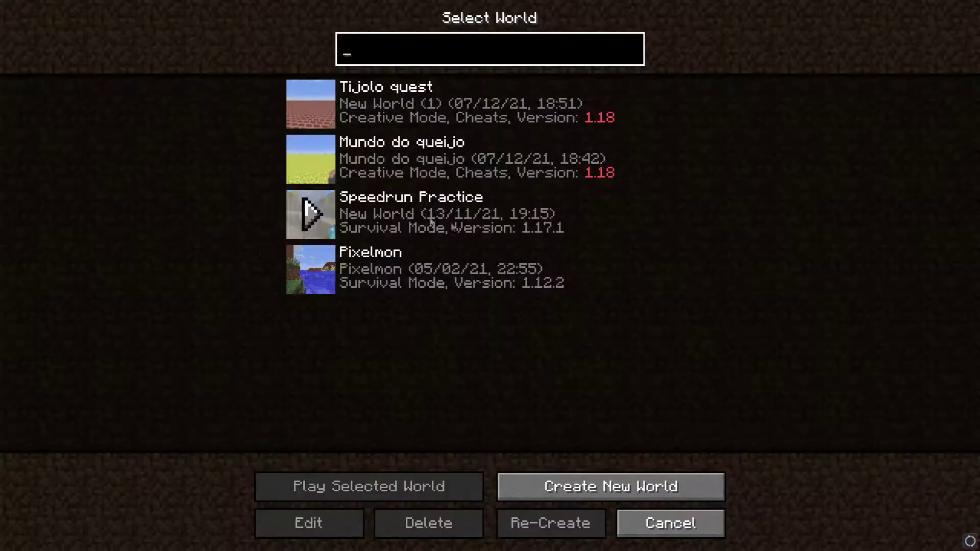
left_click(542, 480)
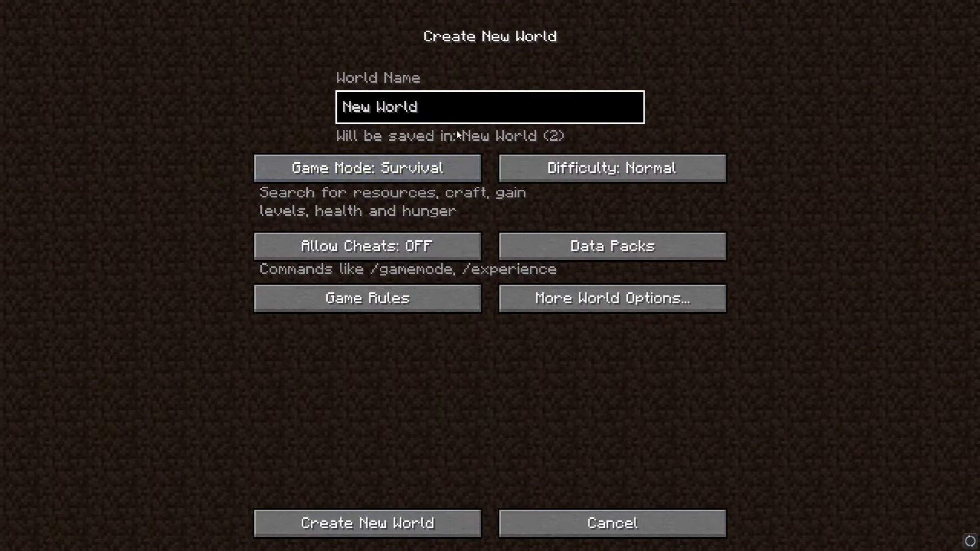
type("fgfewsagsaewaewsmioahs")
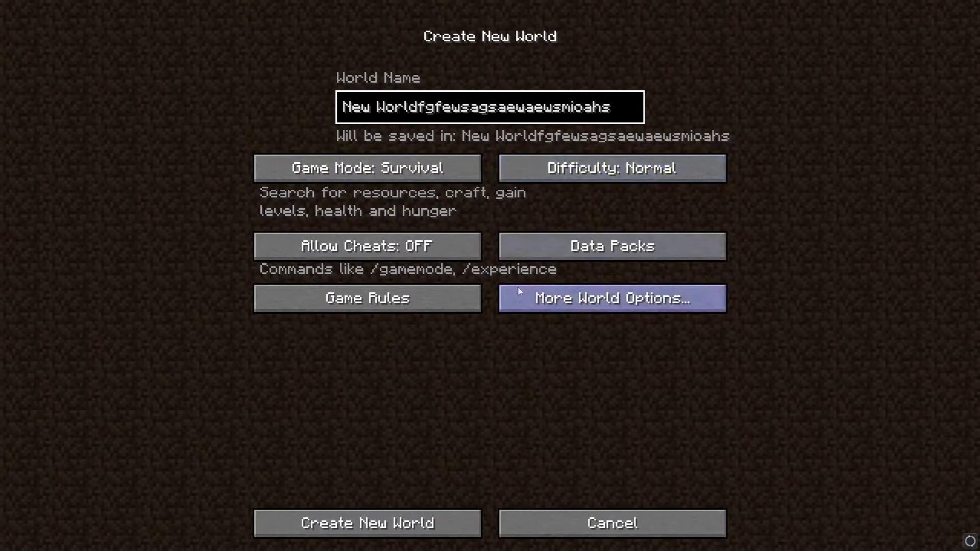
left_click(413, 526)
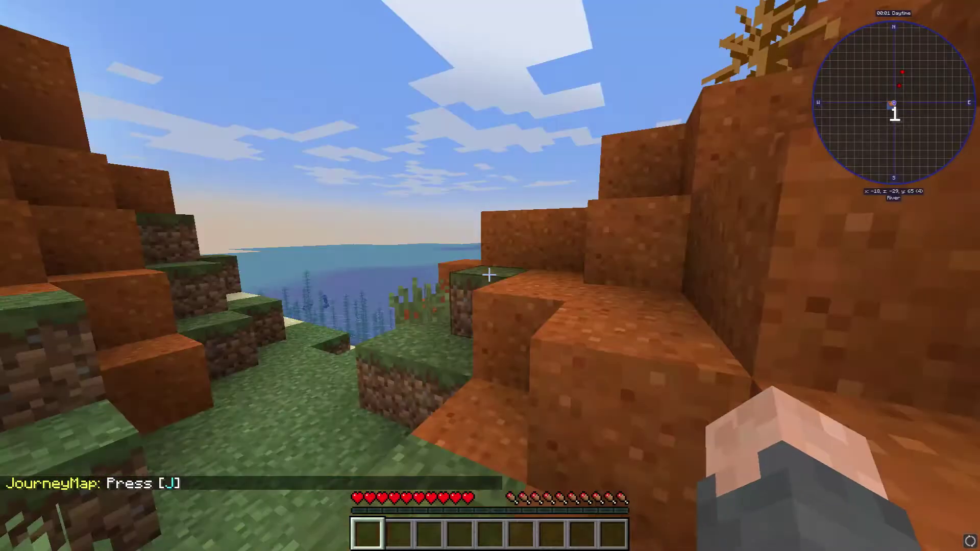
Step: View JourneyMap's fullscreen map after dismissing its what's new screen, then return to the world
key("Escape")
key("Escape")
key("j")
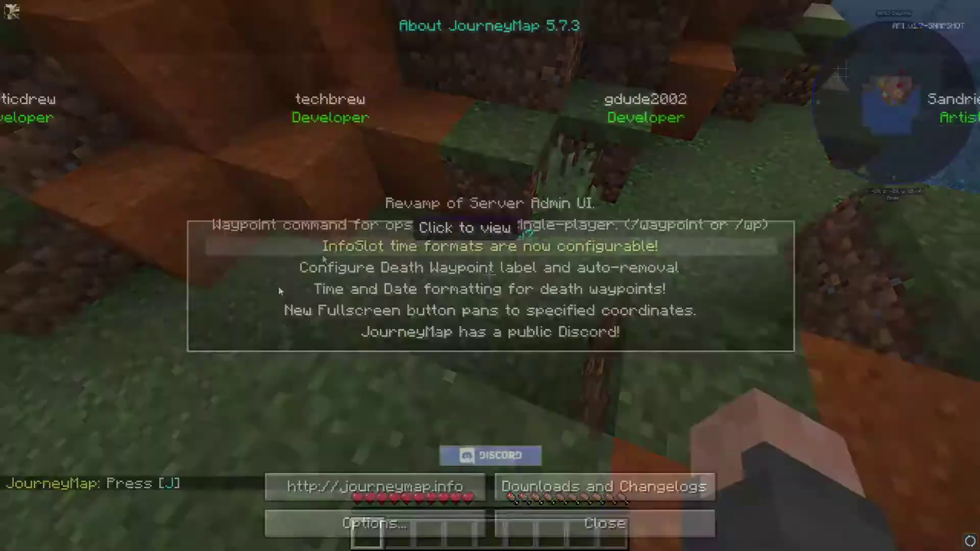
left_click(592, 524)
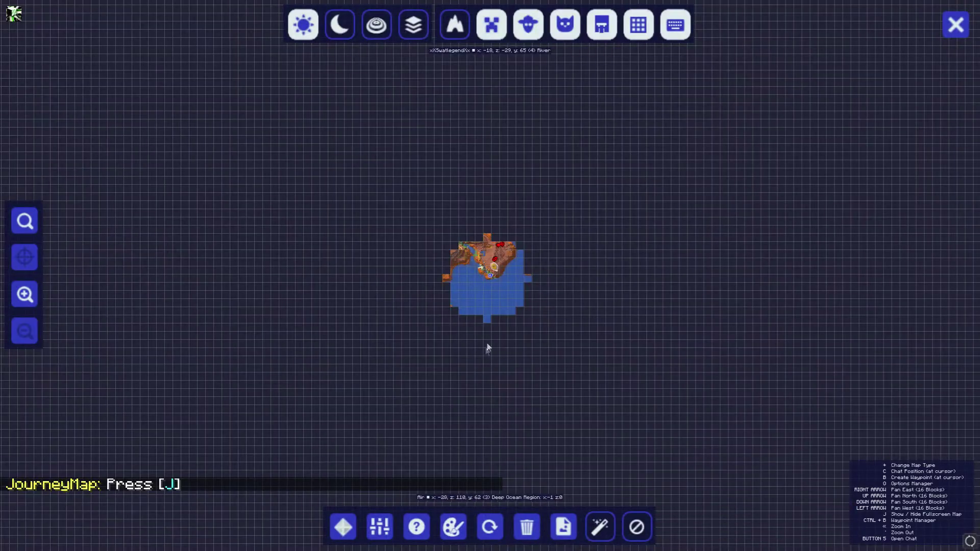
key("b")
key("Escape")
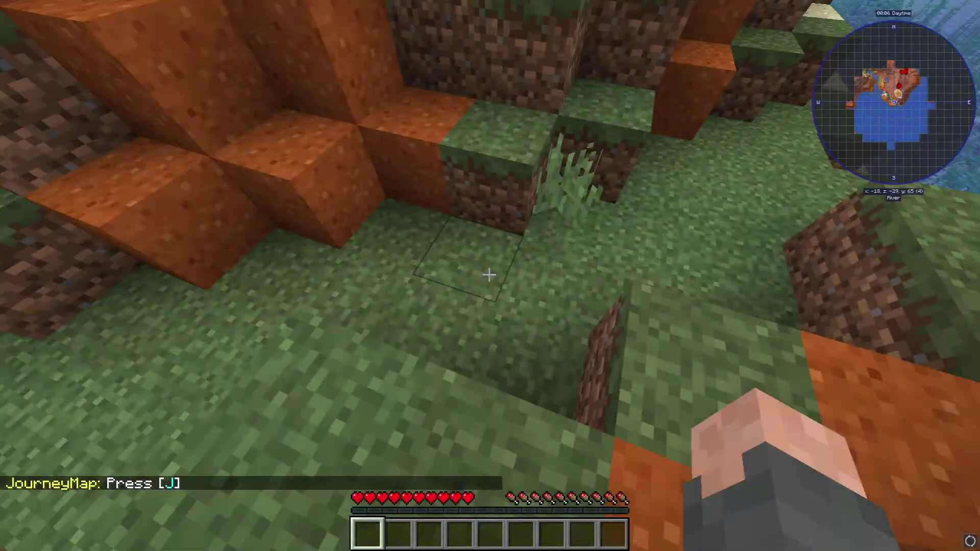
Step: Save and quit to title, delete the new world from the Singleplayer list, and quit
key("Escape")
left_click(437, 313)
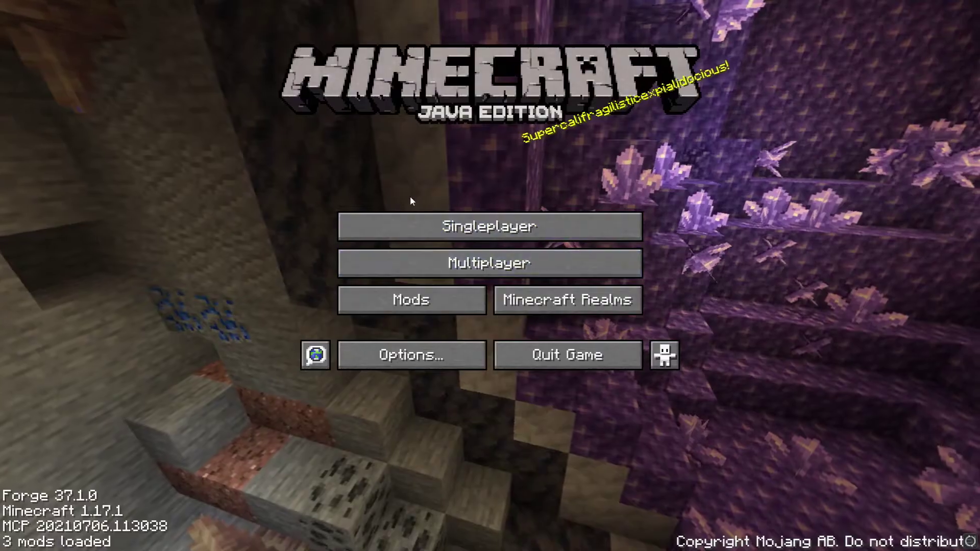
left_click(414, 224)
left_click(434, 105)
left_click(412, 529)
left_click(443, 262)
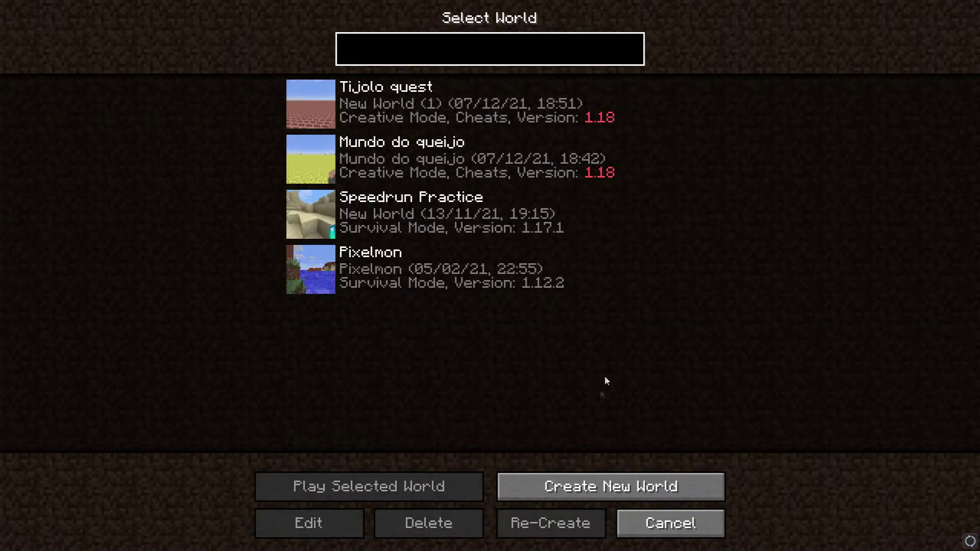
left_click(632, 513)
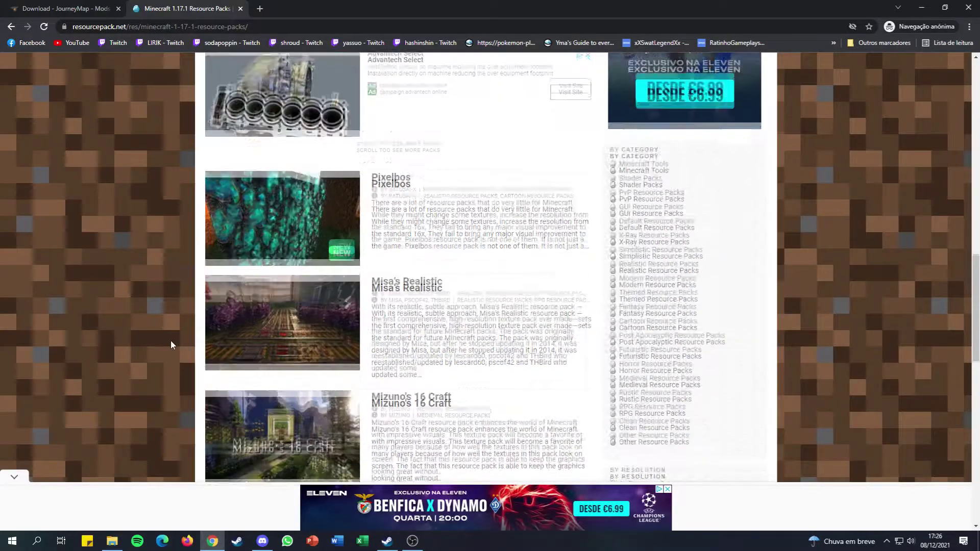
Step: Open the Misa's Realistic resource pack page on resourcepack.net and read down it
scroll(324, 308, "down", 4)
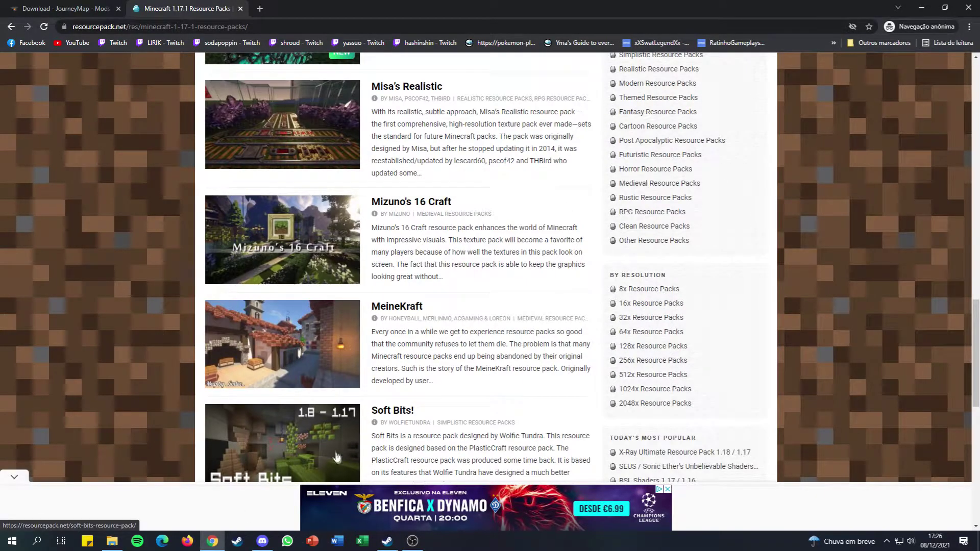
scroll(417, 293, "up", 2)
left_click(424, 191)
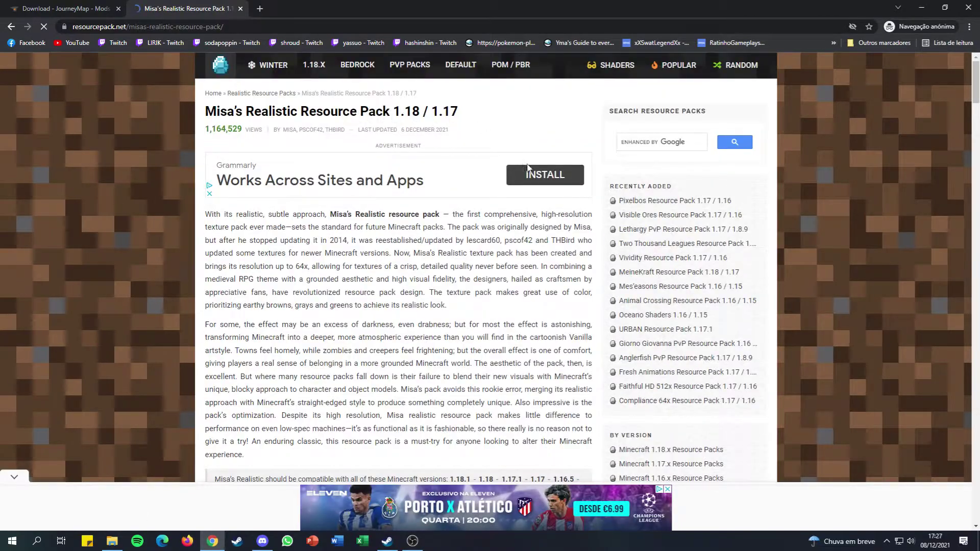
scroll(330, 310, "down", 20)
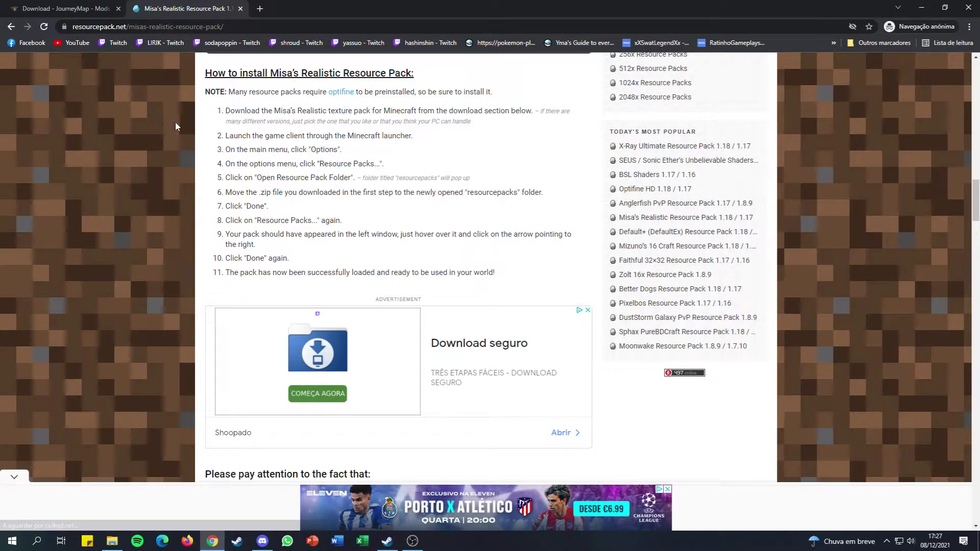
scroll(252, 262, "down", 3)
scroll(252, 262, "down", 3)
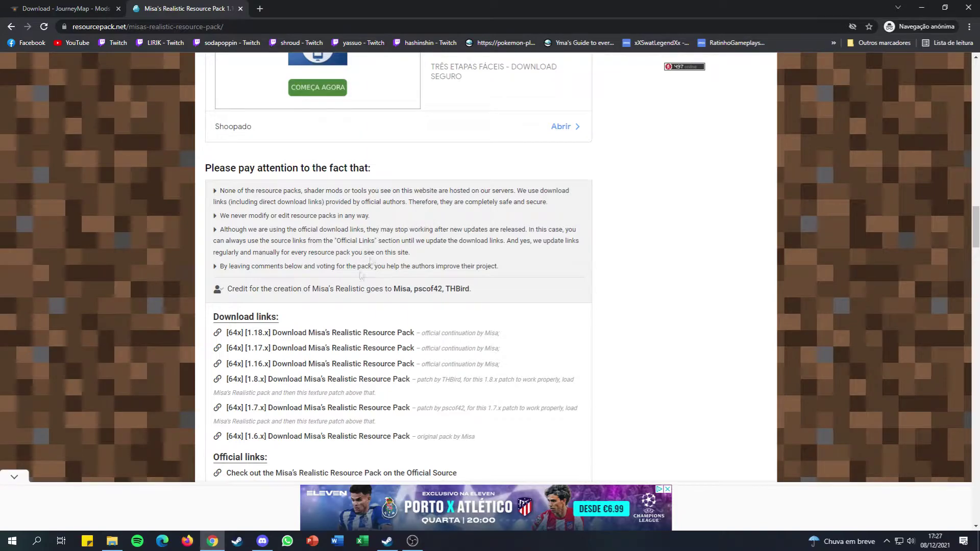
Step: Search the page for 'optifine', then download the [64x] [1.17.x] Misa's Realistic zip
key("ctrl+f")
type("optifine")
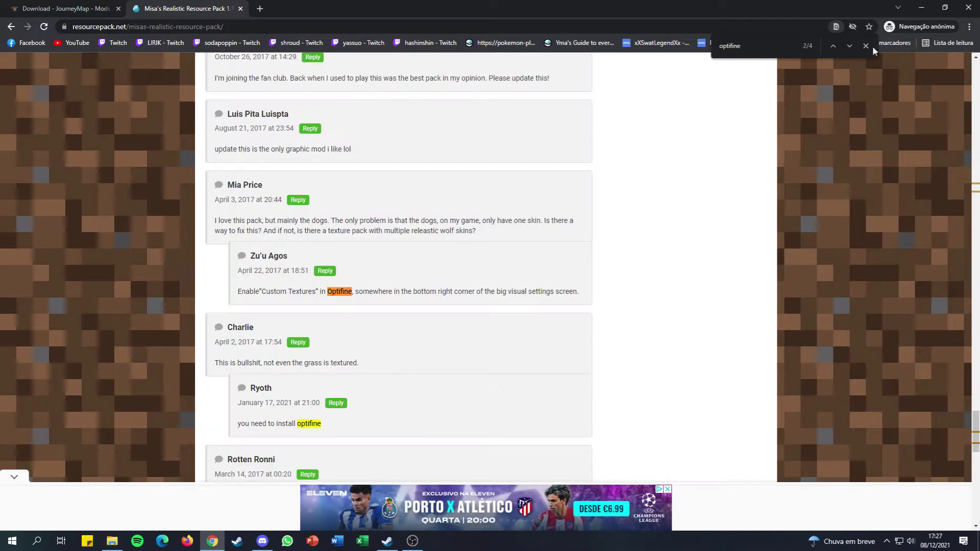
left_click(868, 46)
scroll(510, 261, "up", 10)
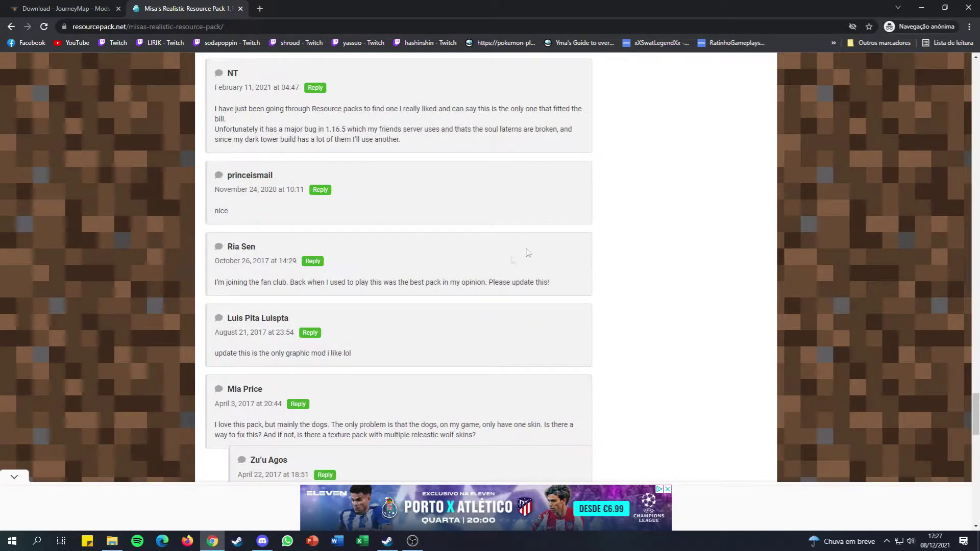
scroll(524, 260, "up", 15)
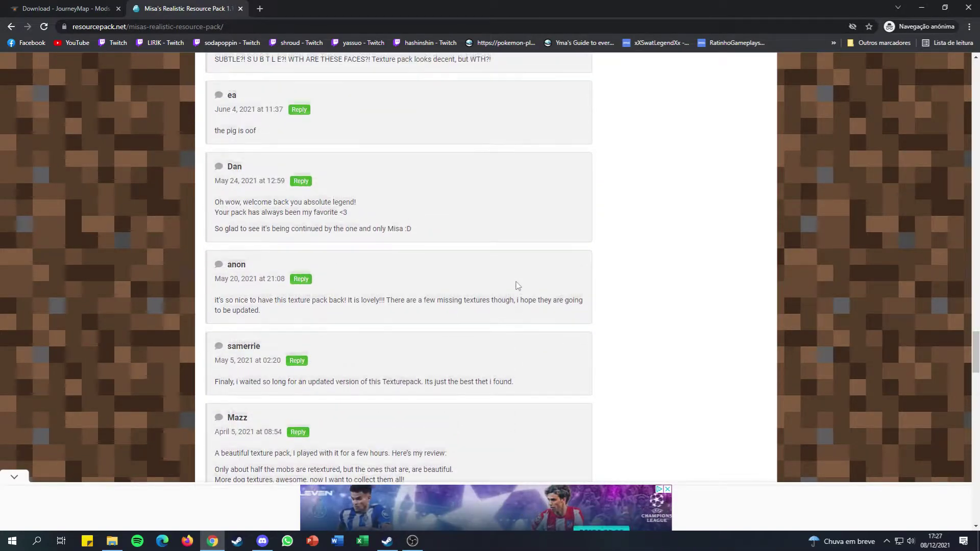
scroll(498, 269, "up", 7)
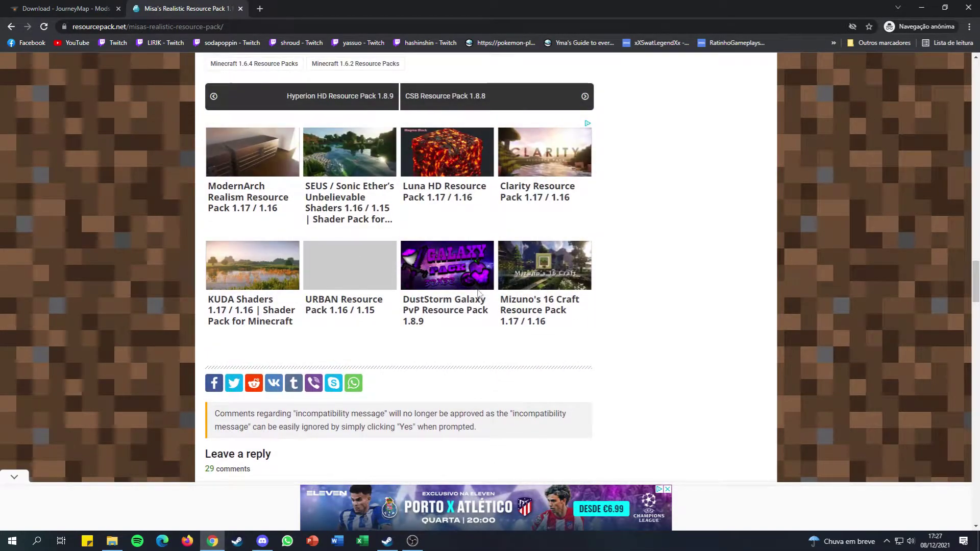
scroll(486, 286, "up", 3)
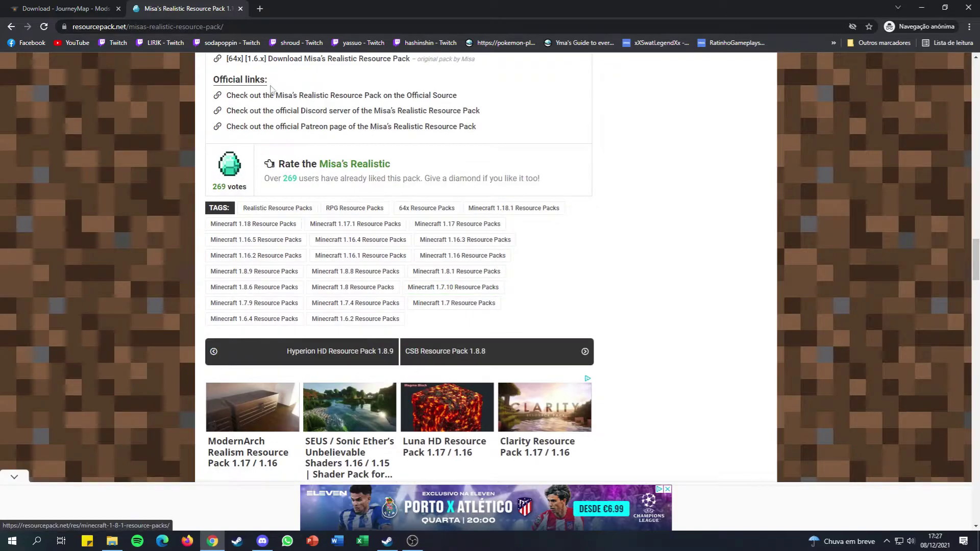
scroll(358, 174, "up", 4)
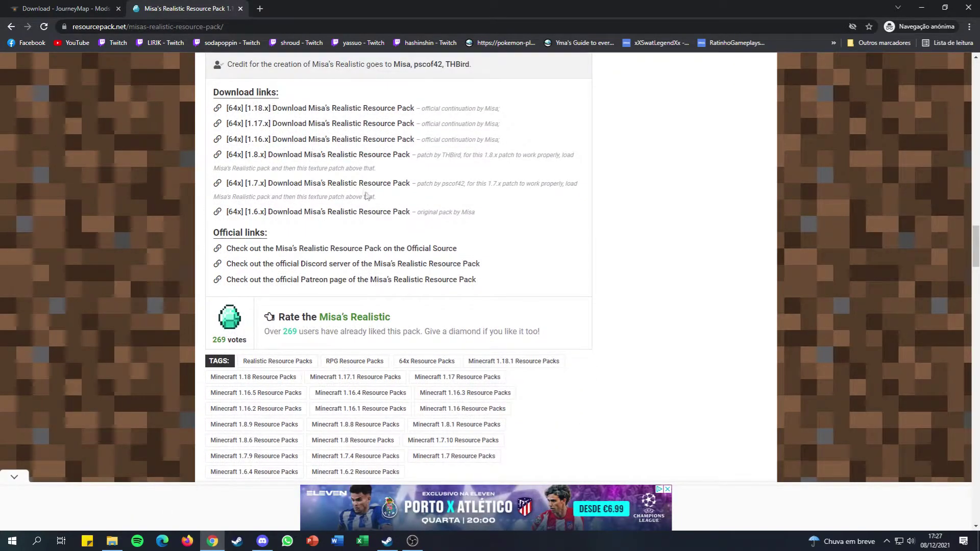
left_click(280, 182)
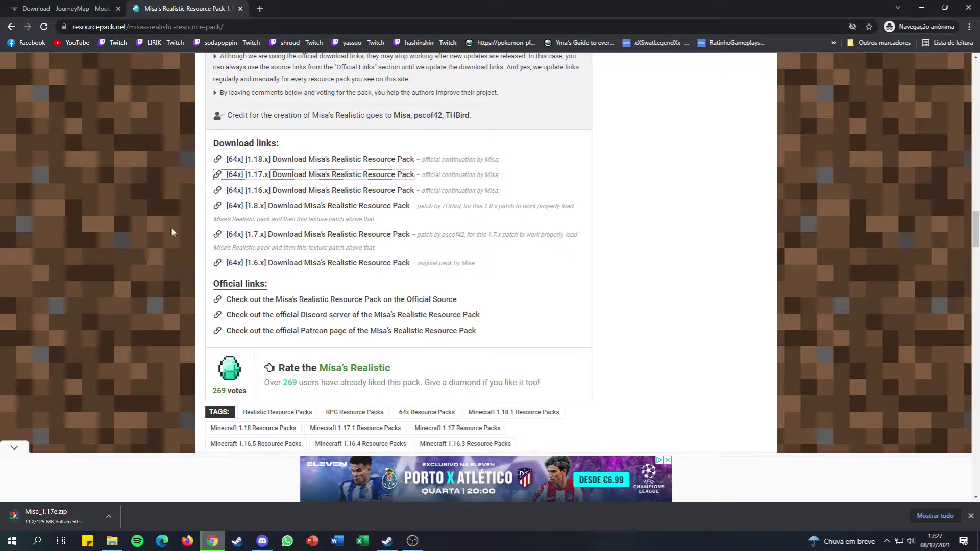
Step: Search for 'optifine 1.17.1' in a new tab and open the optifine.net downloads page
left_click(254, 10)
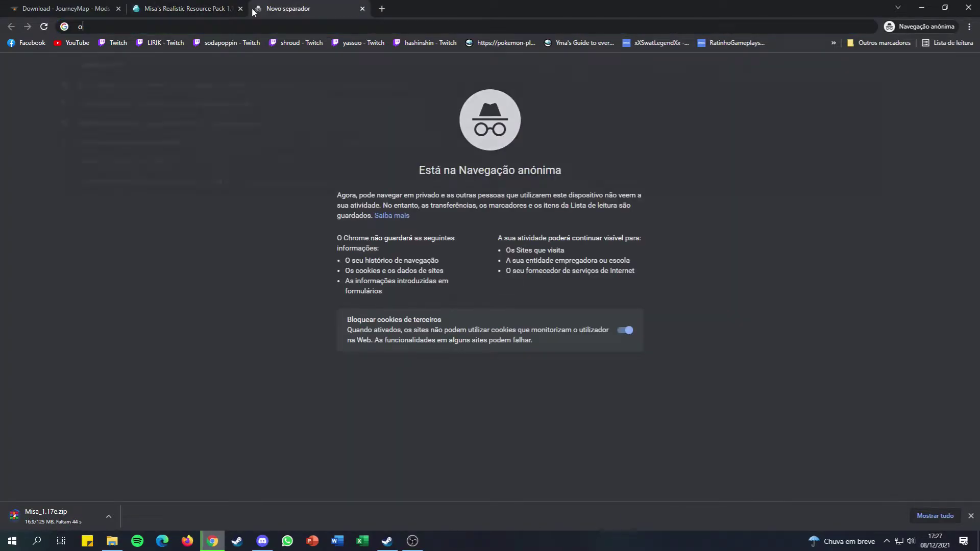
type("optifine 1.17.1")
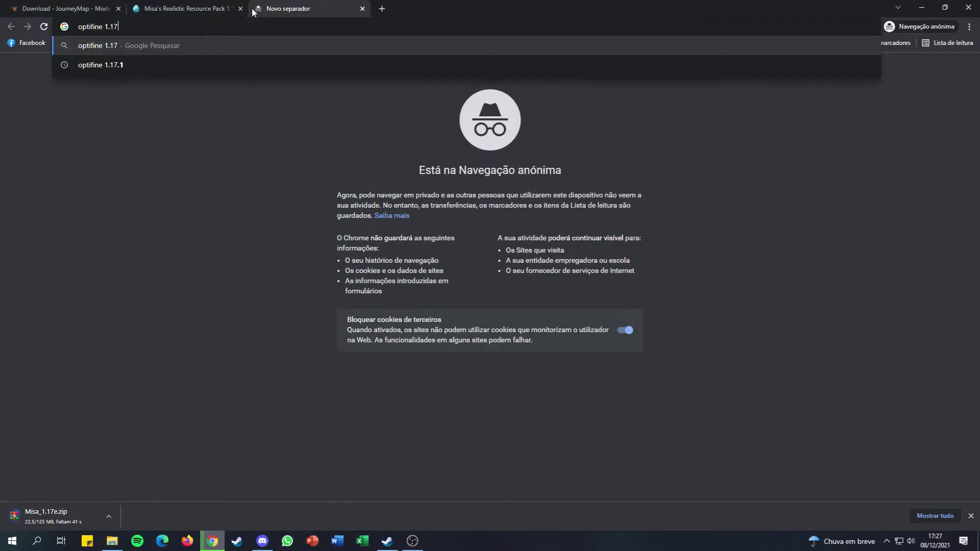
key("Return")
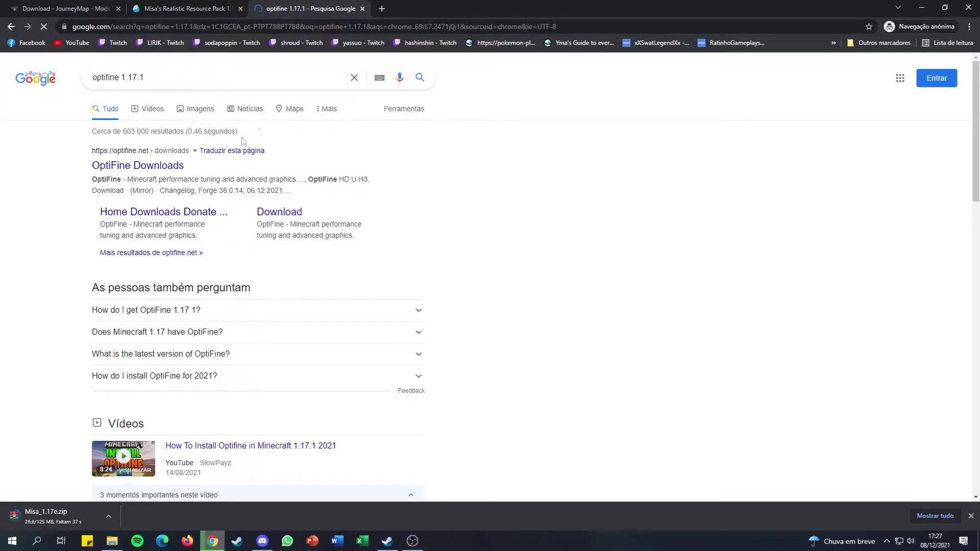
left_click(143, 166)
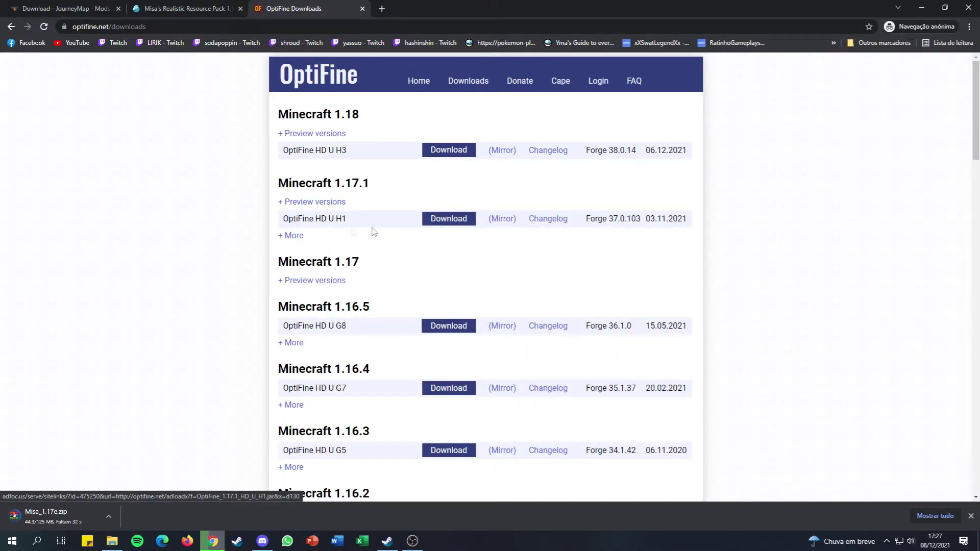
Step: Download OptiFine HD U H1 for 1.17.1 from the preview versions, accepting the privacy notice
left_click(312, 203)
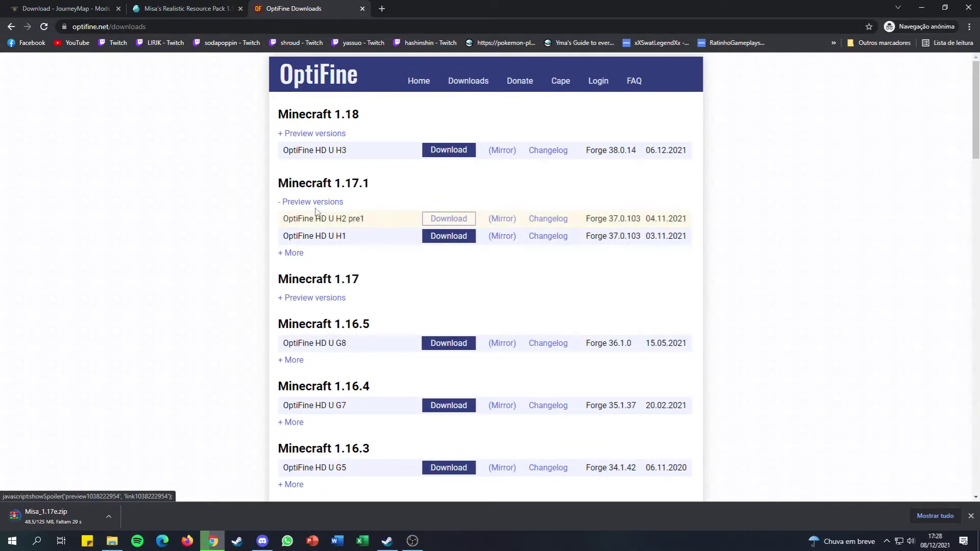
left_click(447, 238)
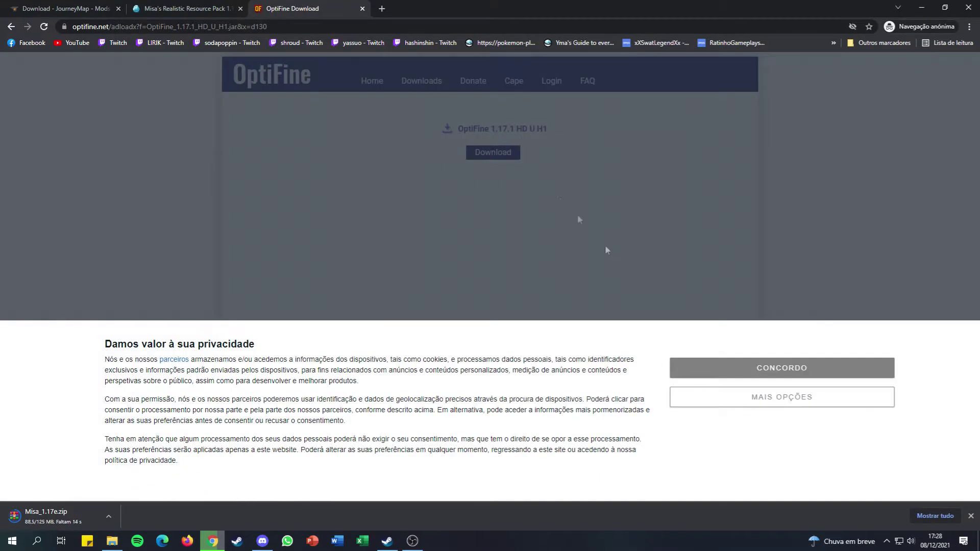
left_click(753, 368)
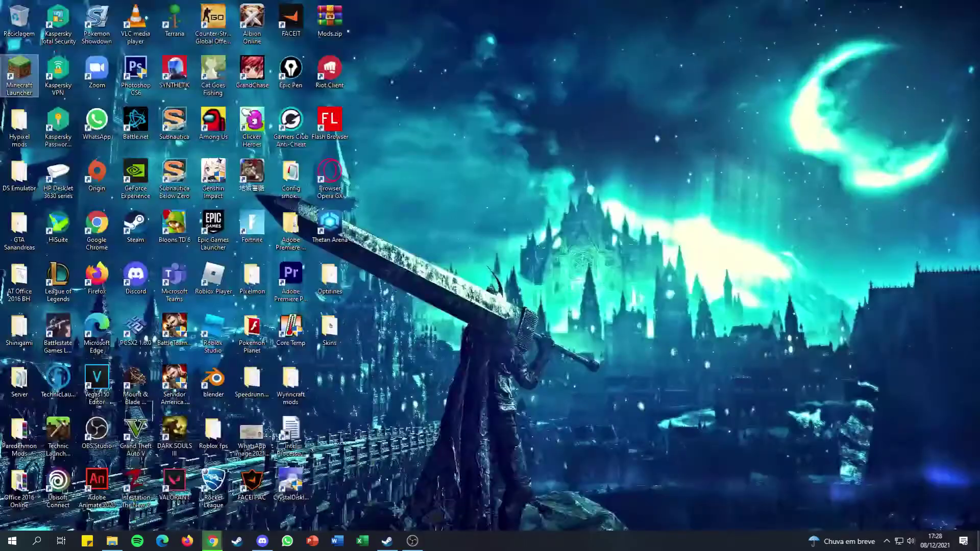
left_click(353, 398)
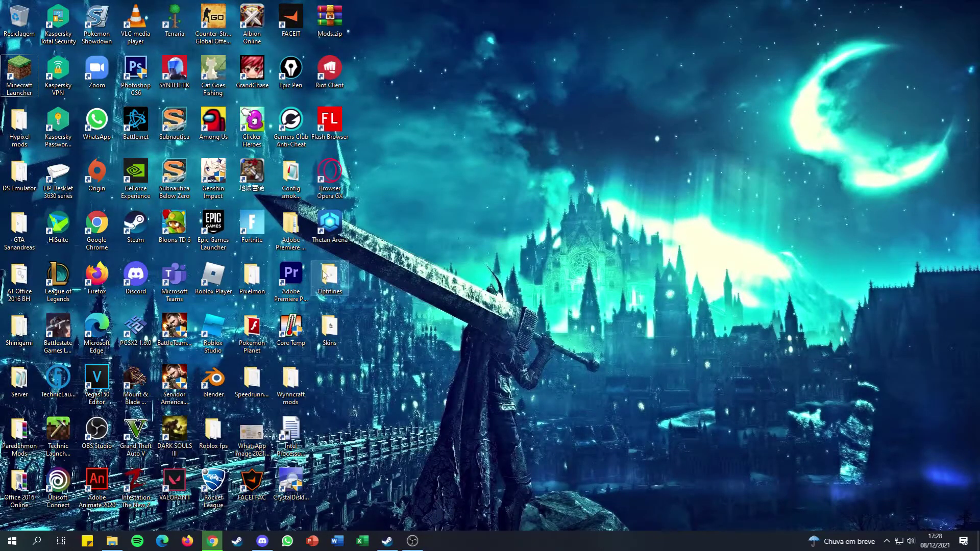
right_click(116, 542)
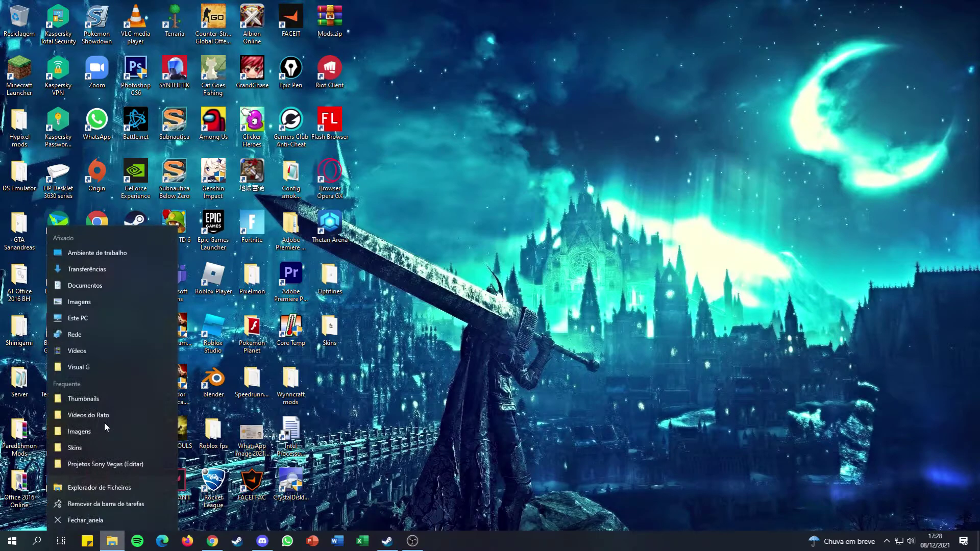
Step: Move the OptiFine 1.17.1 jar from Downloads into the desktop Optifines folder and open it
left_click(85, 268)
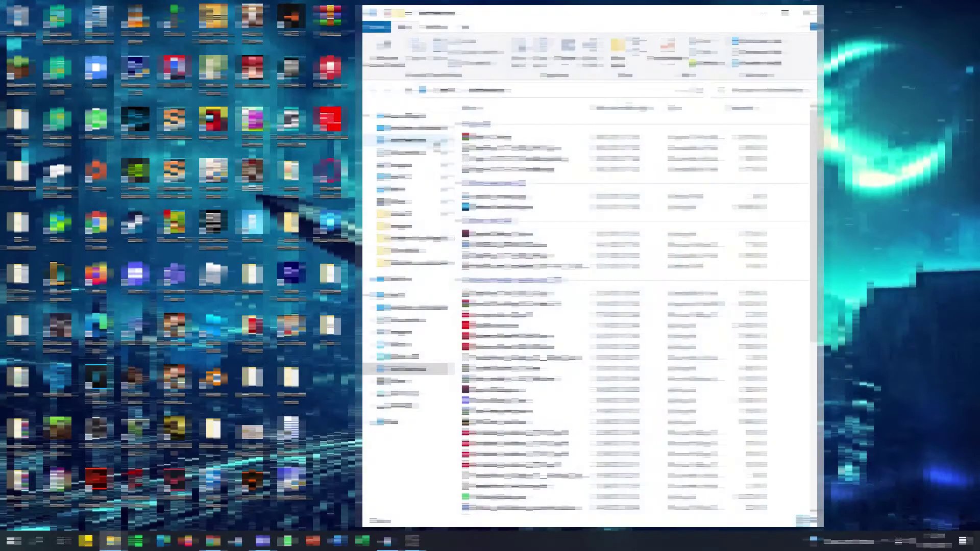
left_click(516, 148)
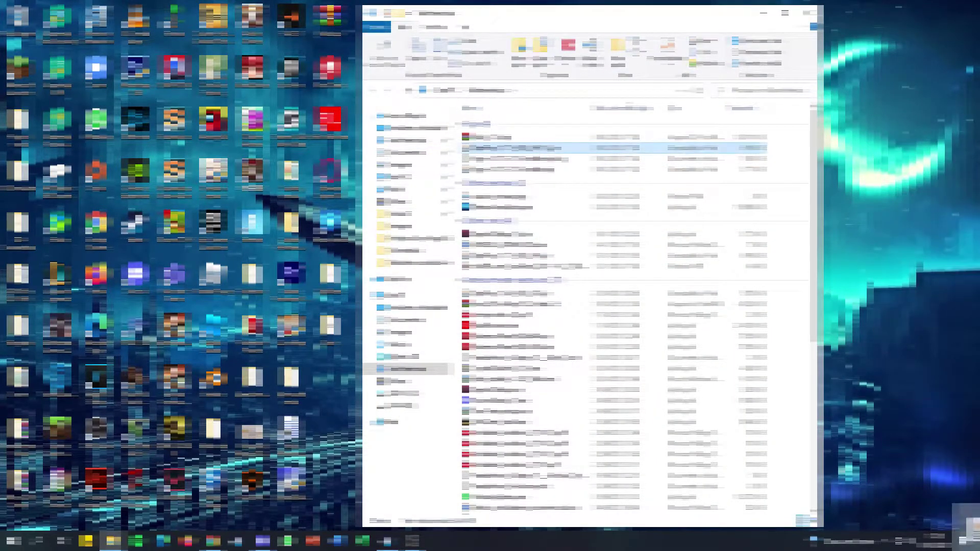
left_click_drag(516, 148, 330, 278)
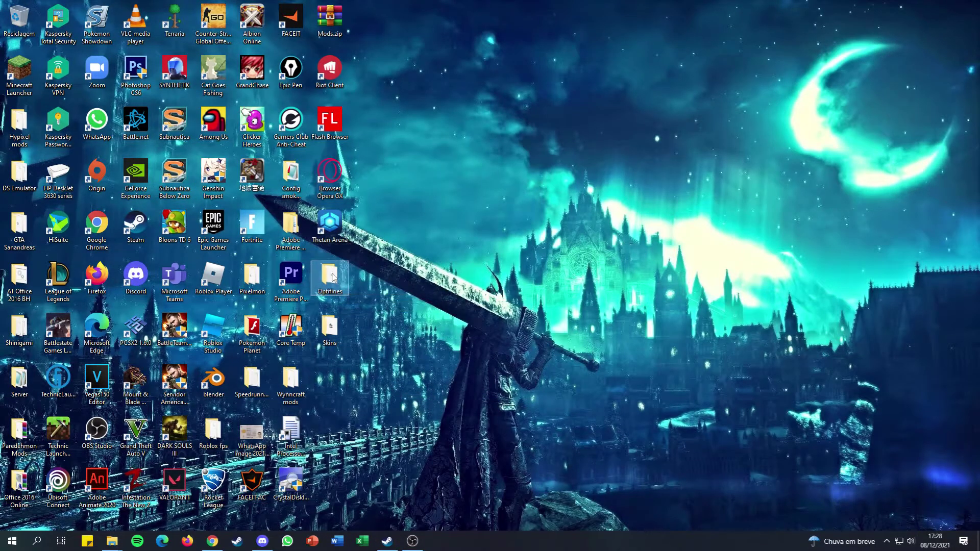
double_click(332, 278)
left_click(527, 118)
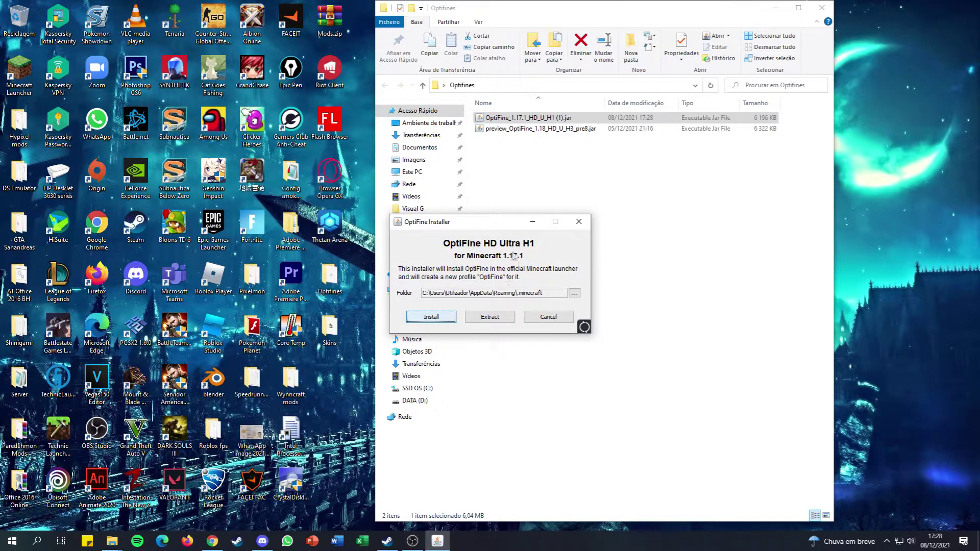
key("alt+F4")
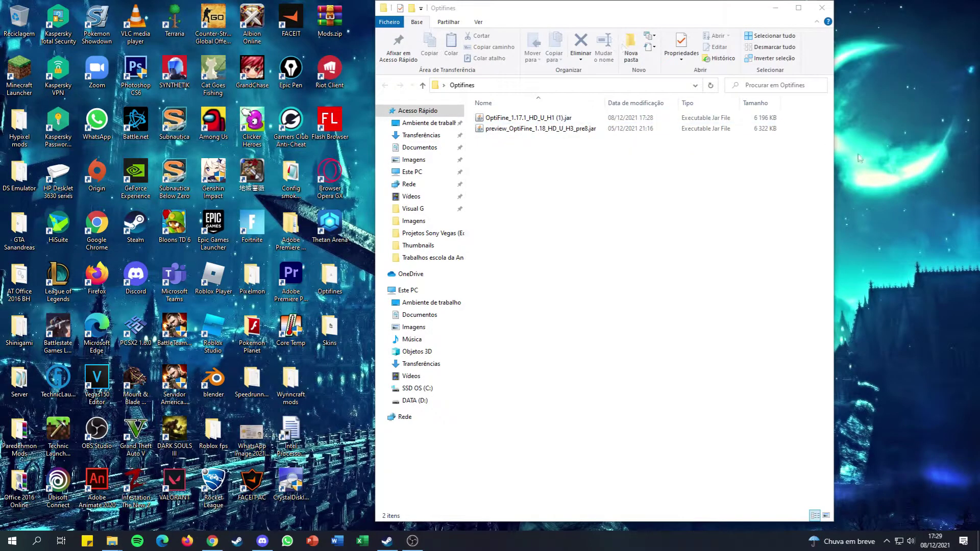
key("super+r")
Step: Open the .minecraft folder from AppData Roaming and arrange the Explorer windows
left_click(98, 508)
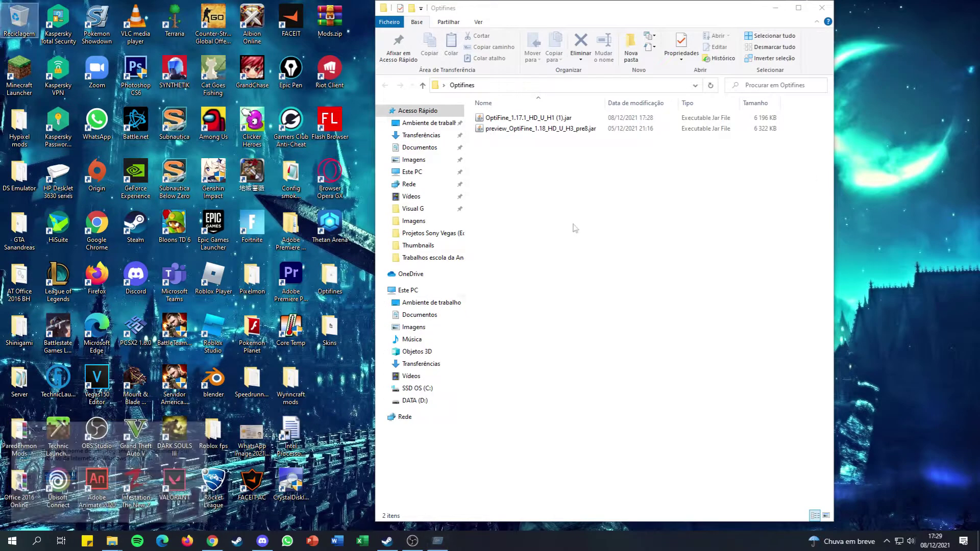
left_click_drag(621, 23, 376, 55)
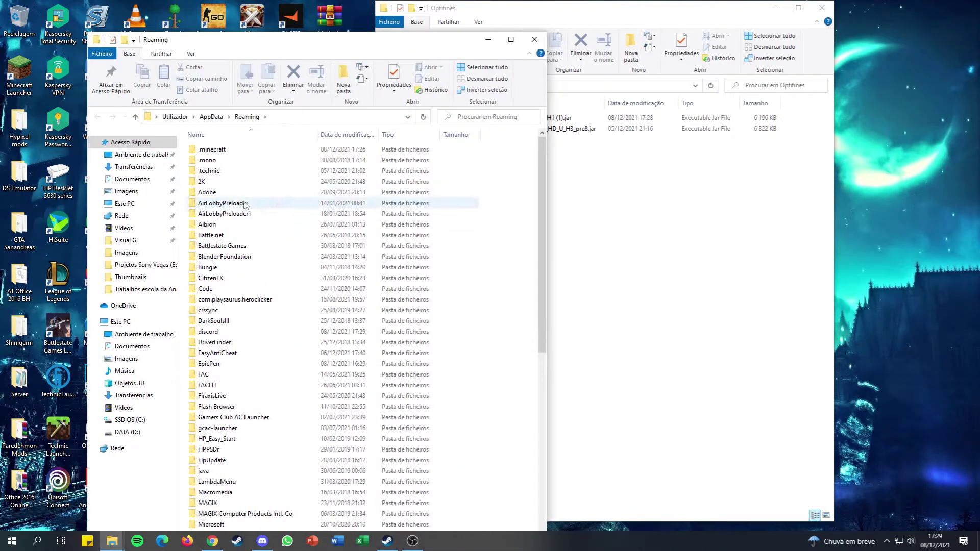
double_click(229, 154)
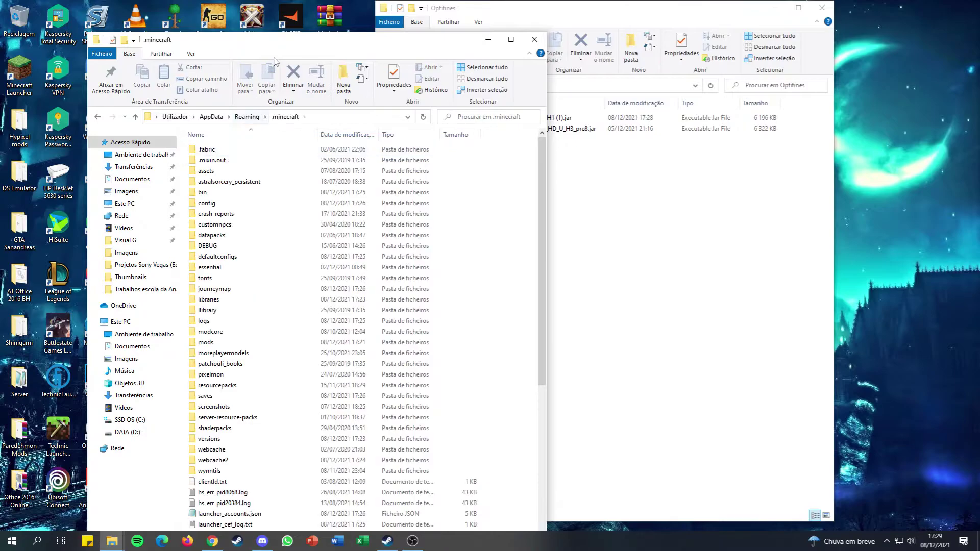
left_click_drag(278, 51, 223, 22)
Step: Drag the OptiFine_1.17.1_HD_U_H1 jar into the mods folder beside JourneyMap and verify it
left_click(618, 40)
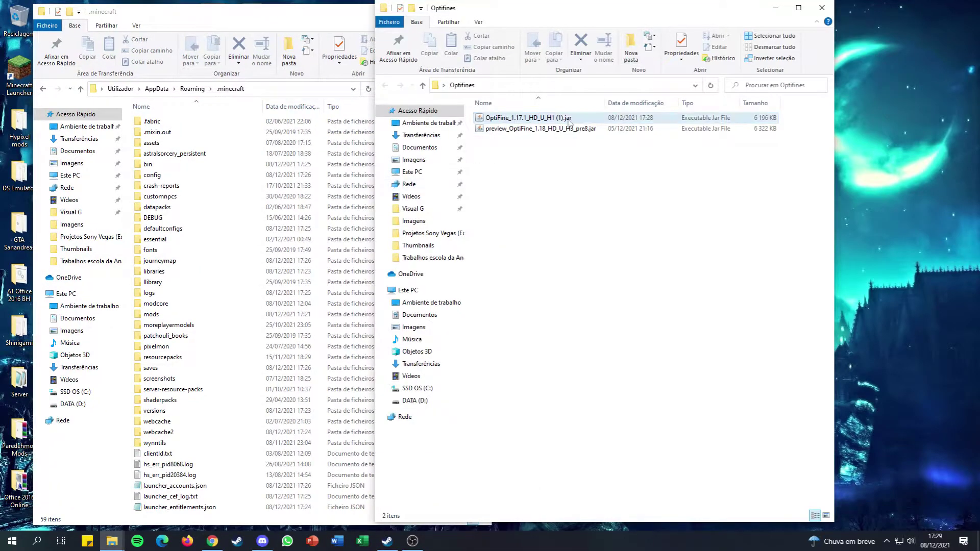
left_click_drag(740, 117, 308, 339)
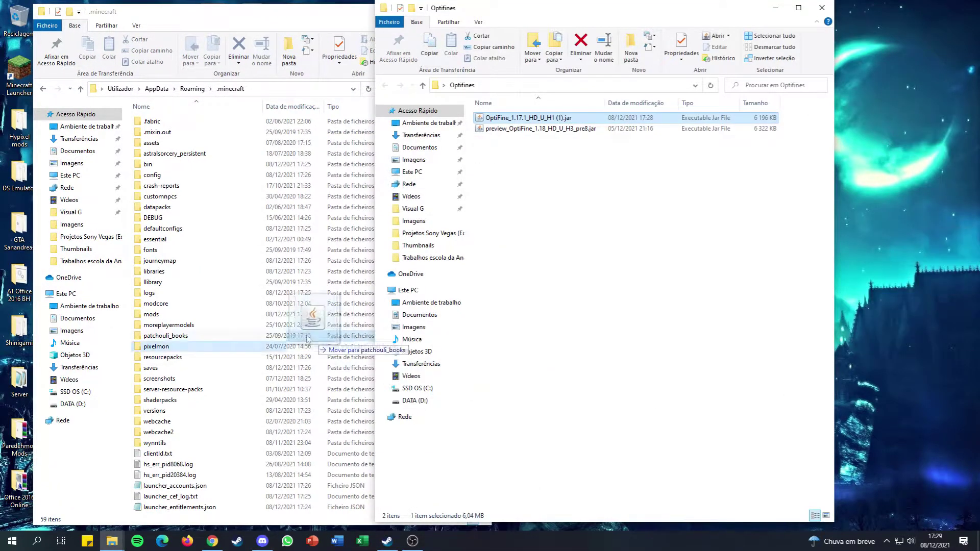
left_click_drag(197, 317, 194, 315)
double_click(194, 315)
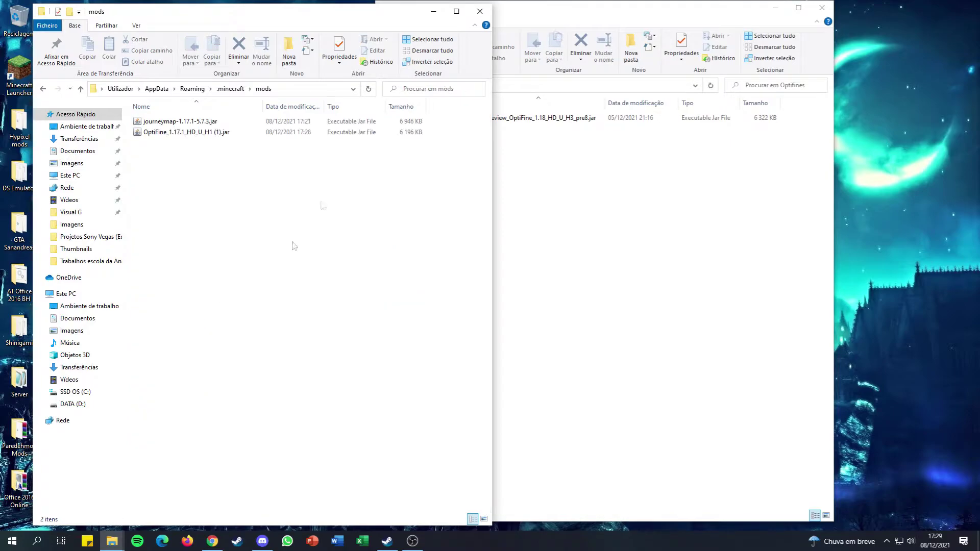
left_click(480, 11)
left_click(922, 341)
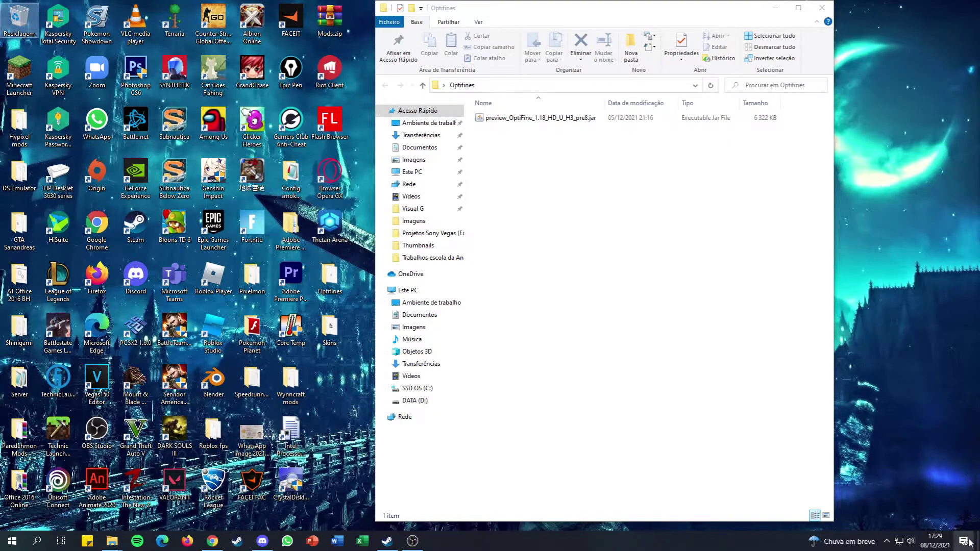
left_click(213, 541)
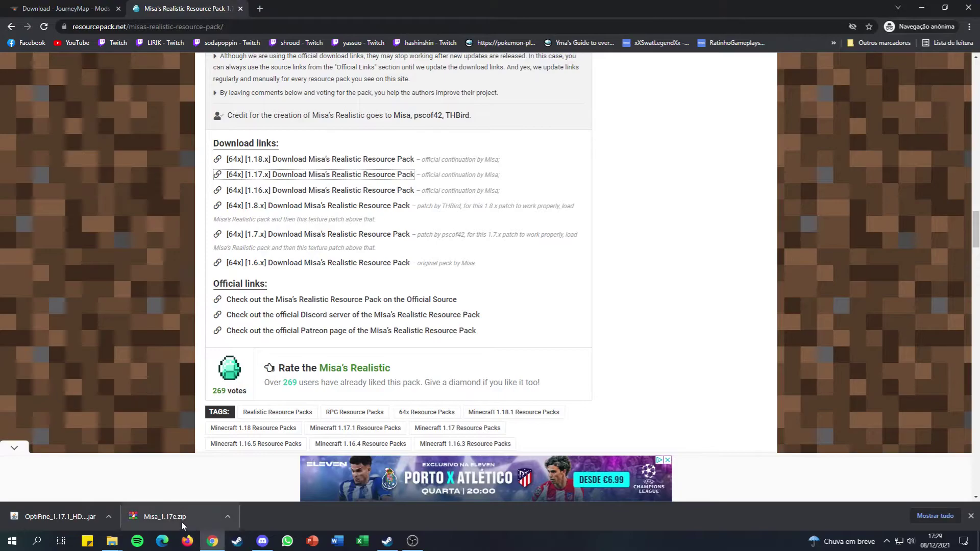
Step: Close the leftover Optifines and mods windows and check the latest download in File Explorer
key("super+d")
mouse_move(121, 542)
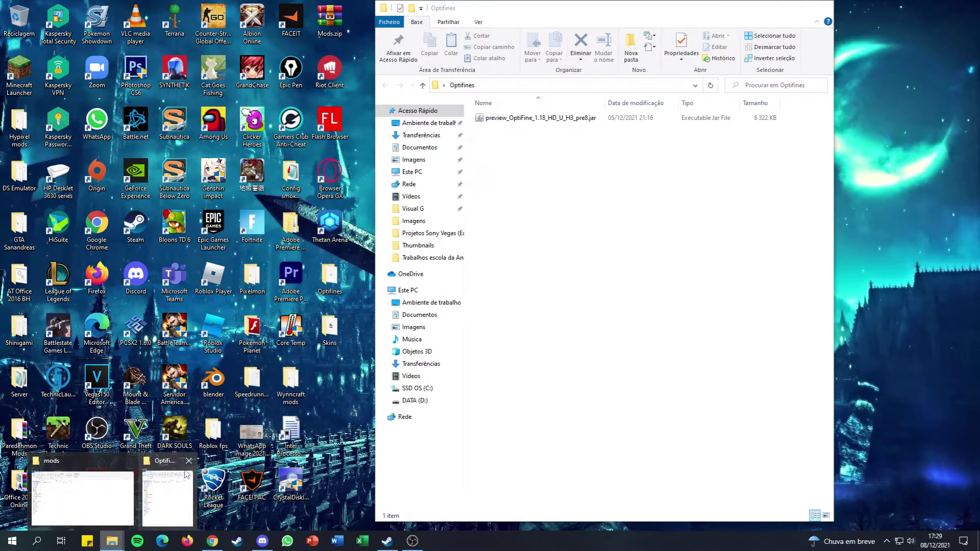
left_click(187, 463)
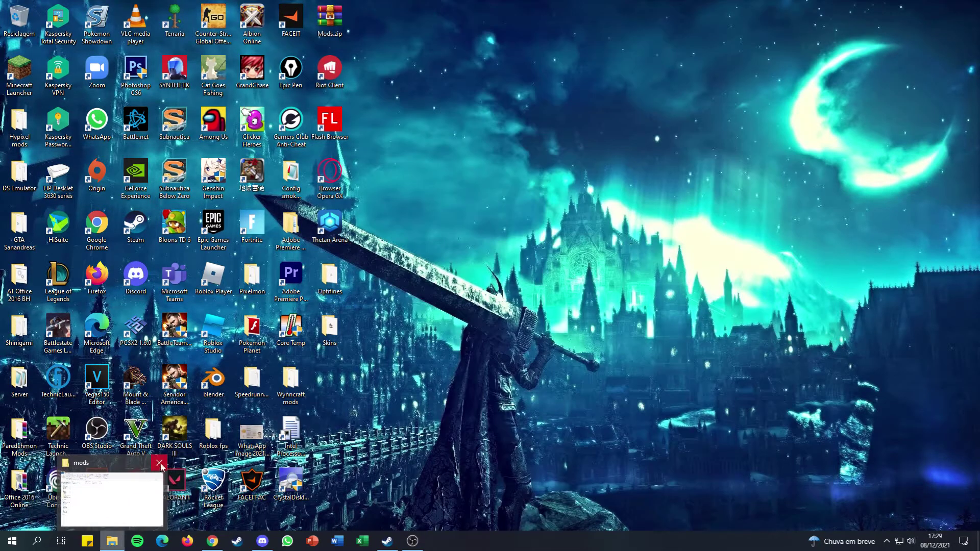
left_click(159, 464)
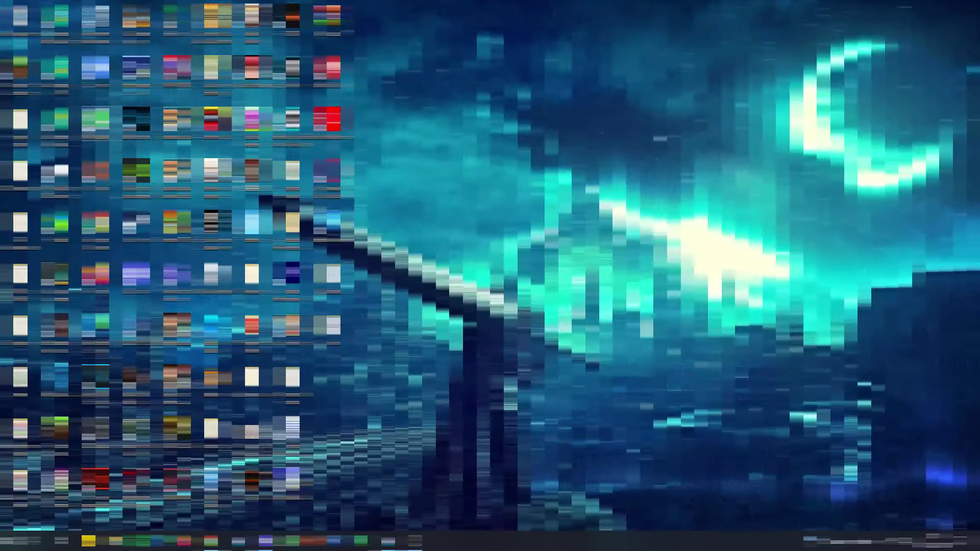
left_click(110, 544)
left_click(593, 134)
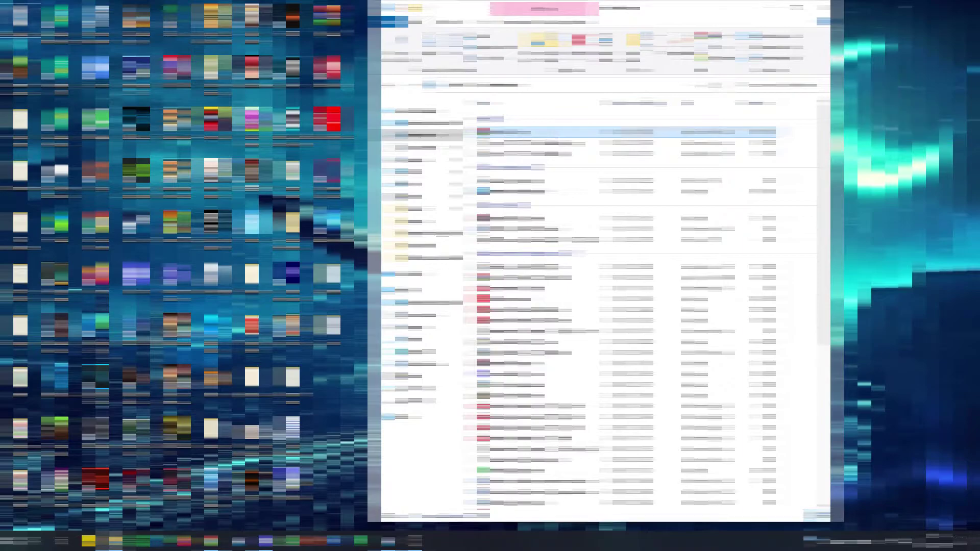
left_click(822, 7)
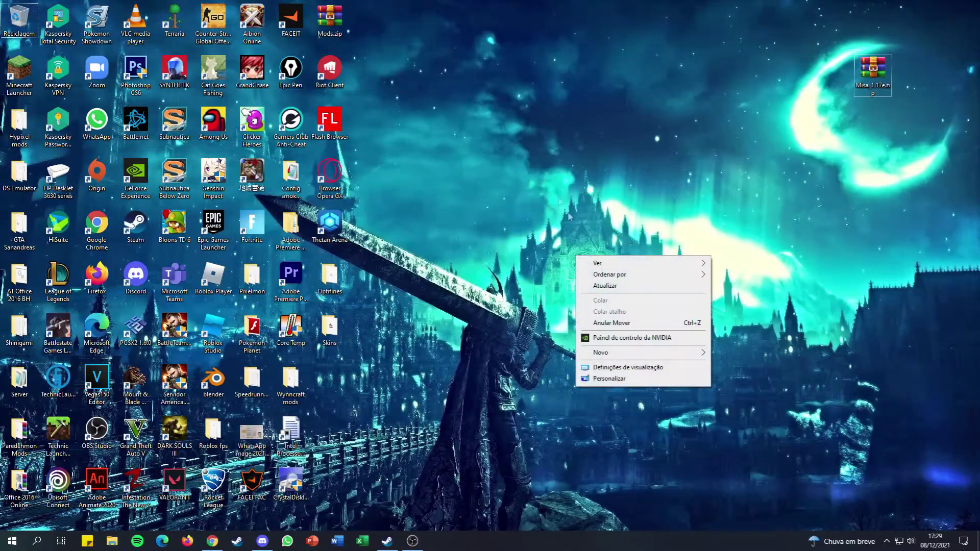
left_click(569, 216)
Step: Move Misa_1.17e.zip into .minecraft's resourcepacks folder via %appdata% and open it to confirm
key("super+r")
key("Return")
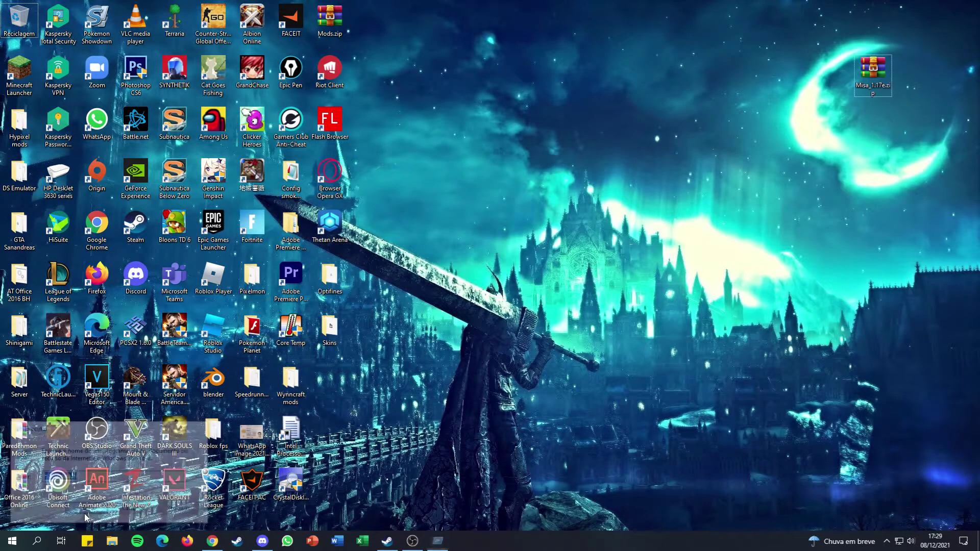
double_click(636, 118)
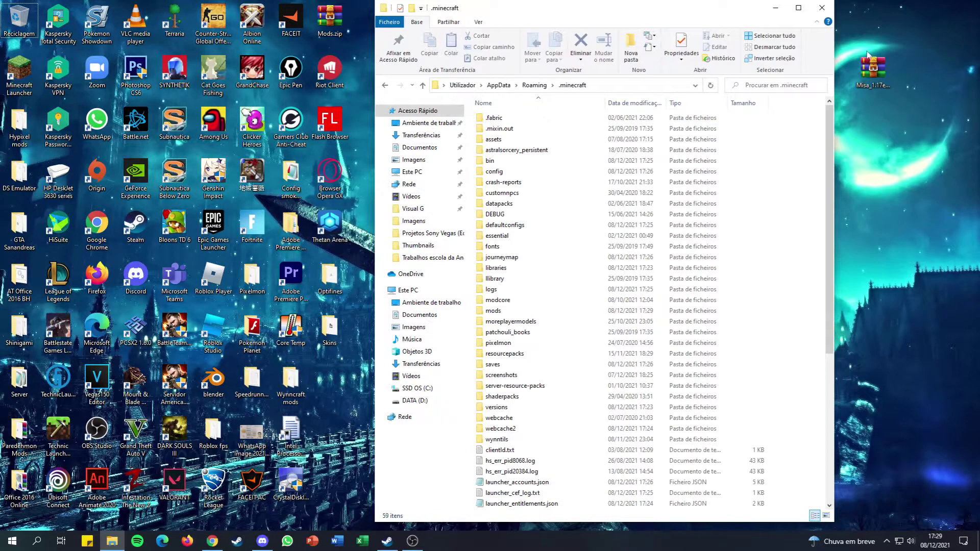
left_click_drag(873, 69, 534, 354)
double_click(531, 353)
Step: Choose the Video 1.17.1-forge-37.1.0 installation in the Minecraft Launcher to launch it
left_click(23, 79)
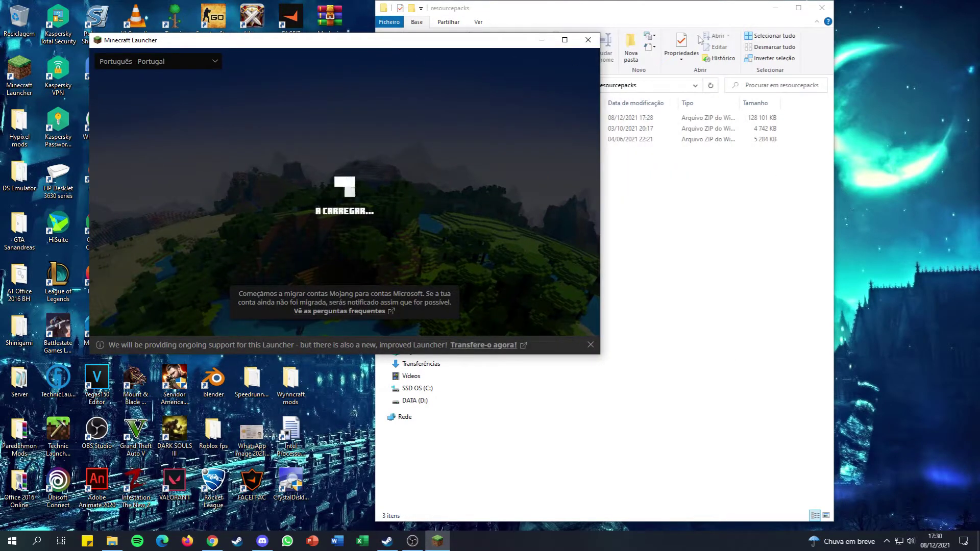
left_click_drag(699, 8, 711, 8)
left_click(337, 46)
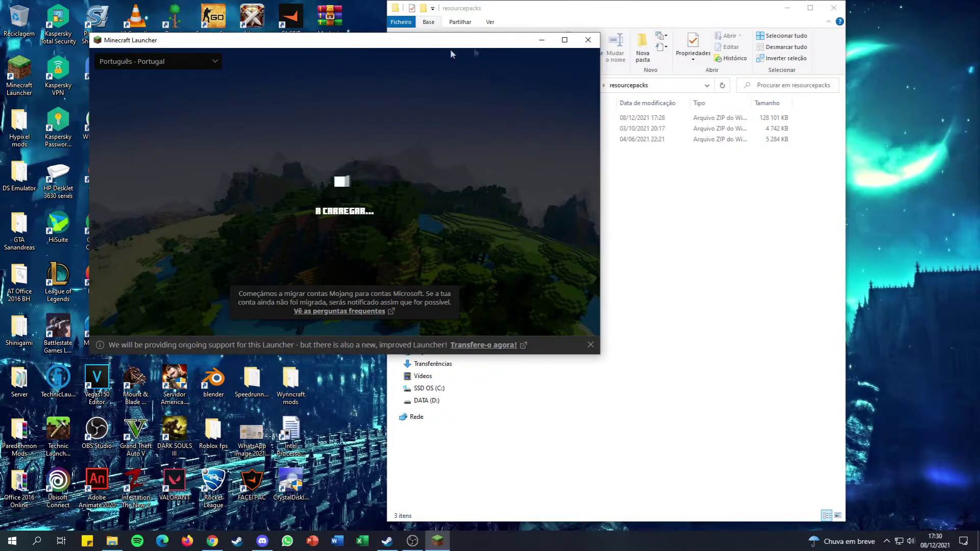
left_click(316, 318)
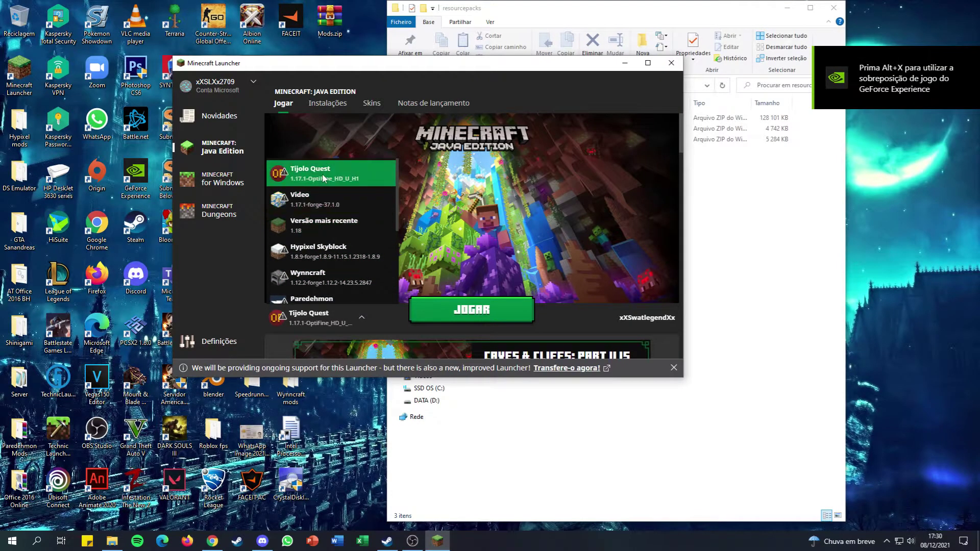
left_click(324, 200)
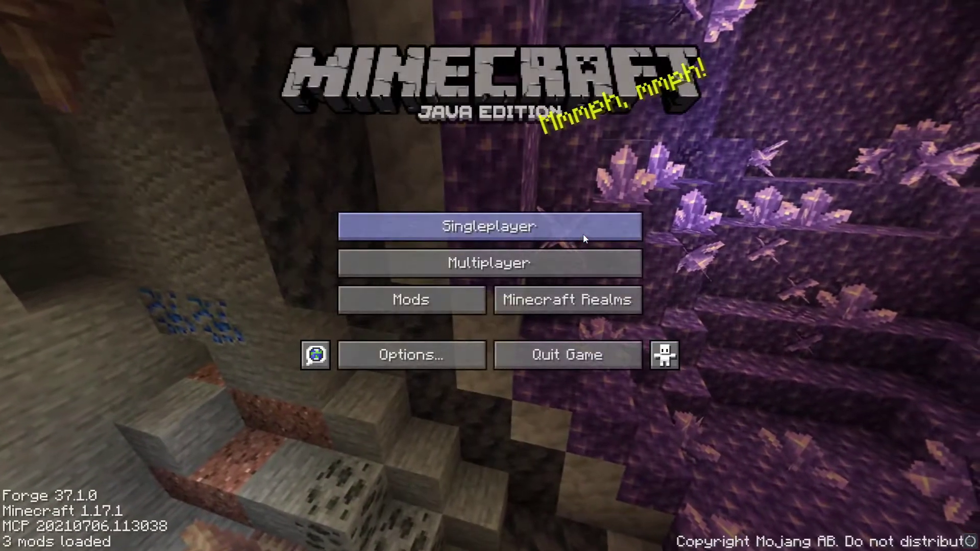
Step: Check the resource pack list in Options, then create a new singleplayer world
left_click(392, 355)
left_click(384, 284)
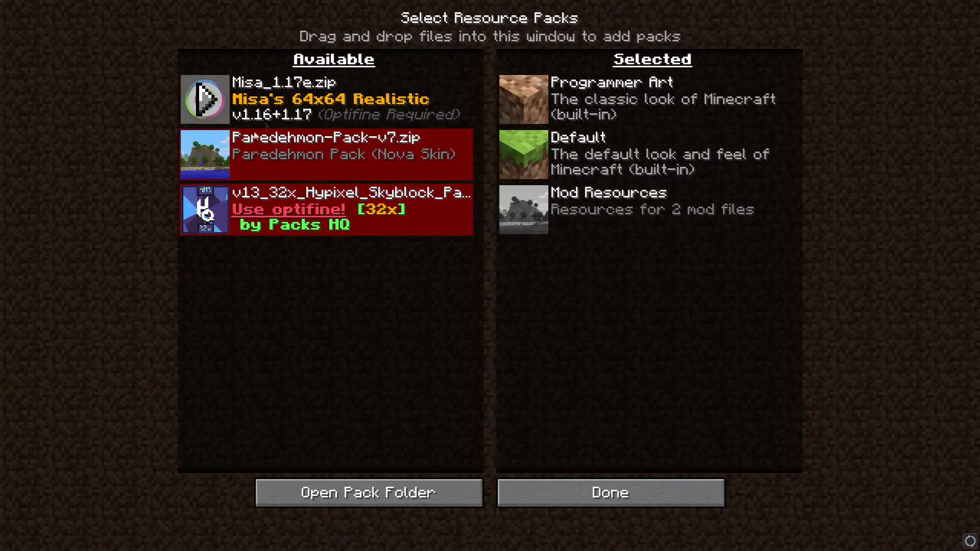
left_click(611, 492)
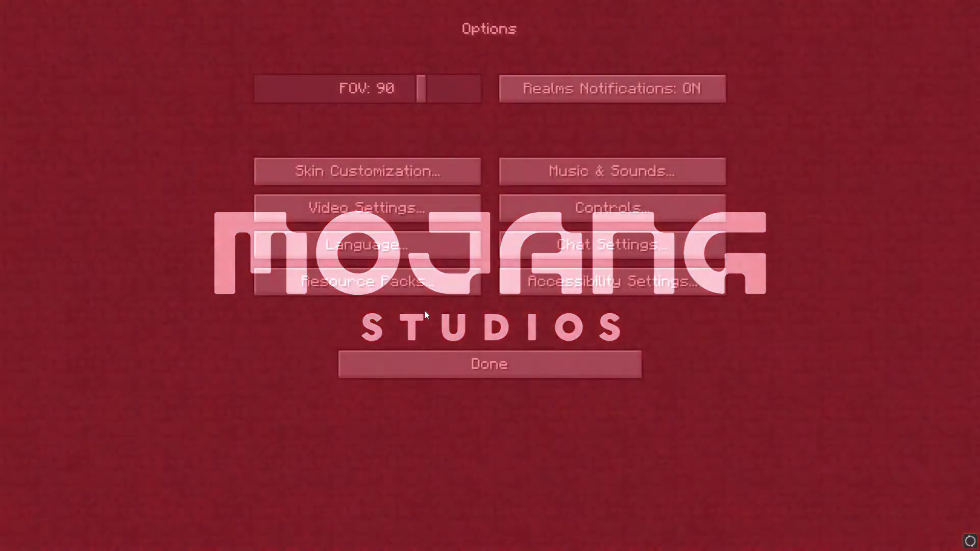
left_click(445, 360)
left_click(472, 224)
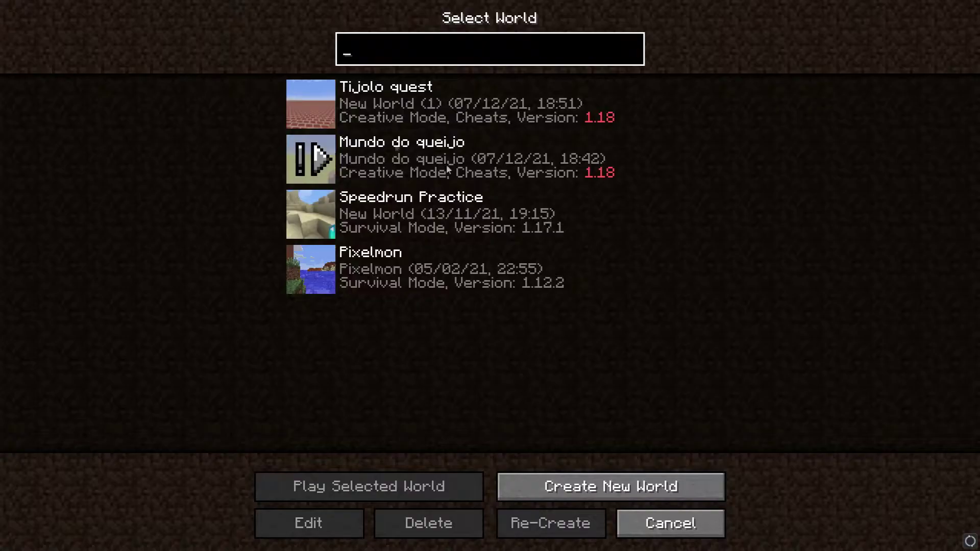
left_click(571, 500)
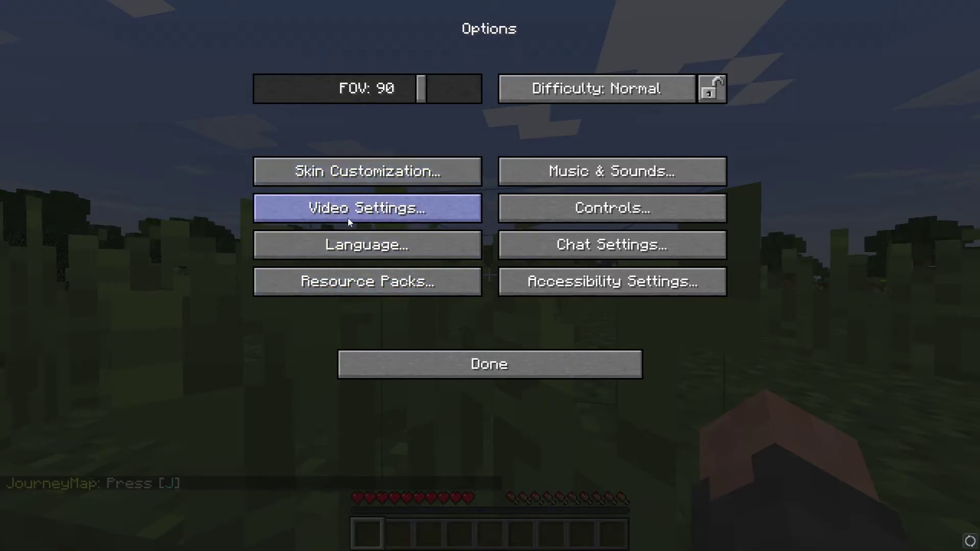
Step: Check the in-game Video Settings, then cycle F5 camera views back to first person
left_click(348, 217)
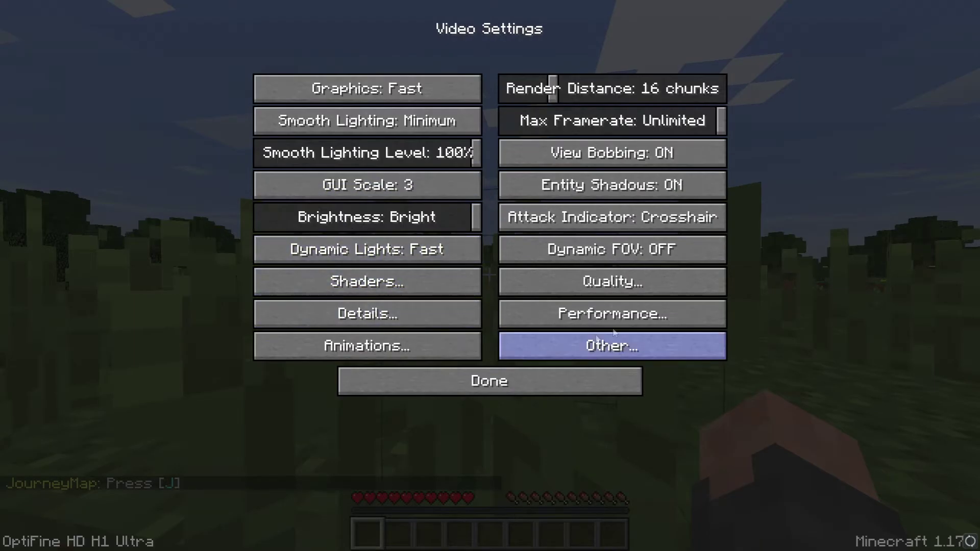
left_click(596, 341)
left_click(513, 378)
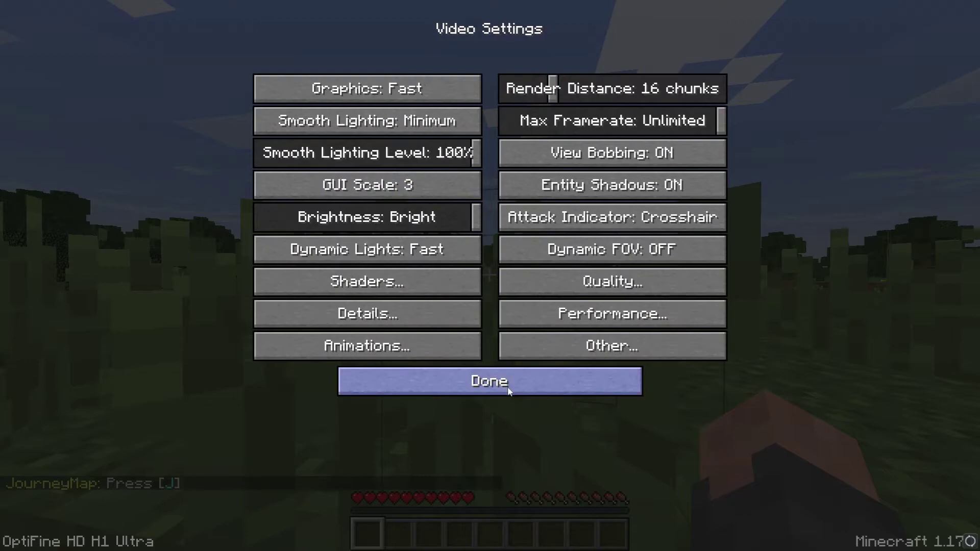
key("Escape")
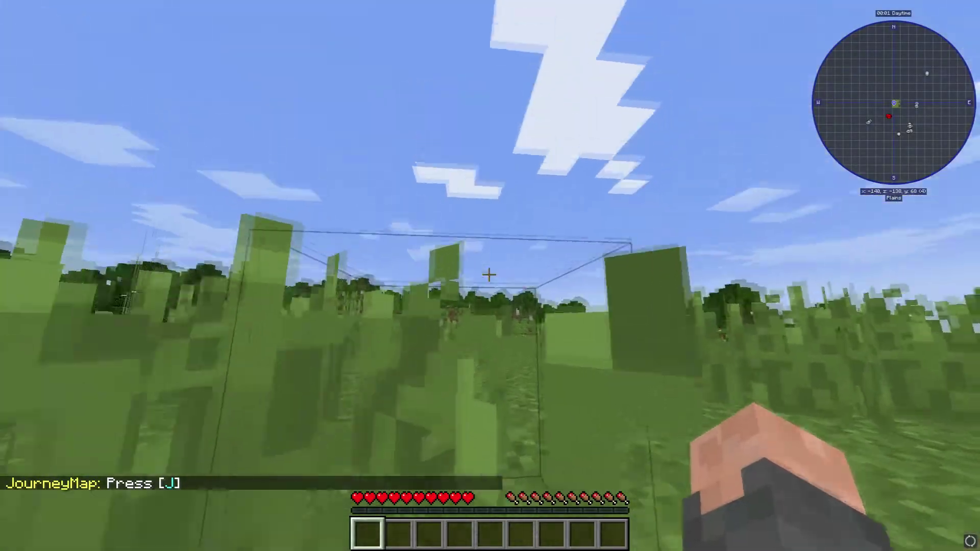
key("F5")
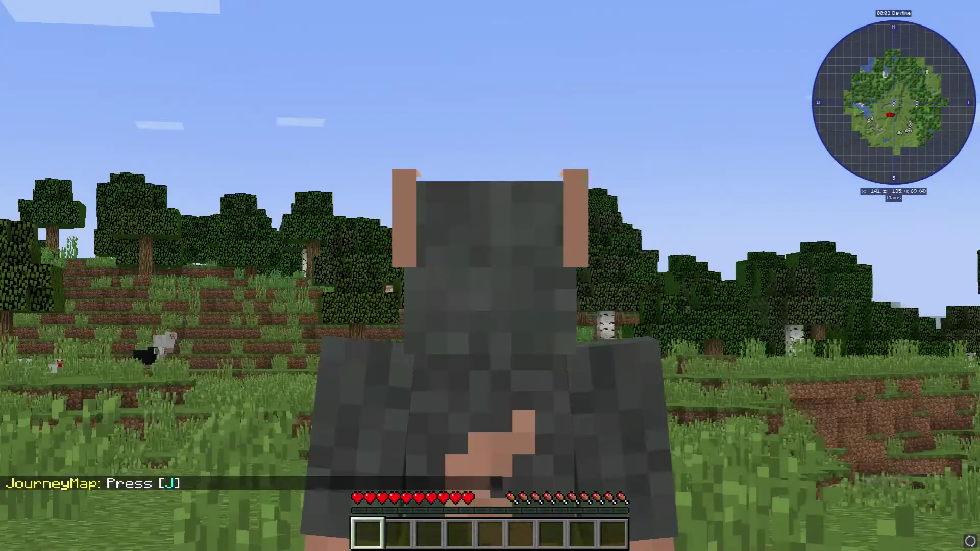
key("F5")
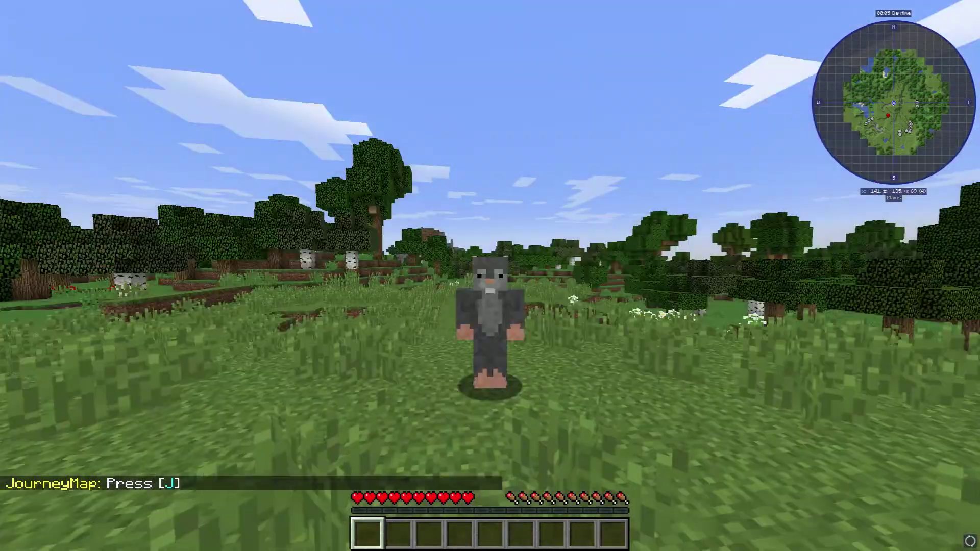
key("F5")
Step: Activate Misa's 64x64 Realistic, remove Programmer Art, and apply the resource pack changes
key("Escape")
left_click(430, 288)
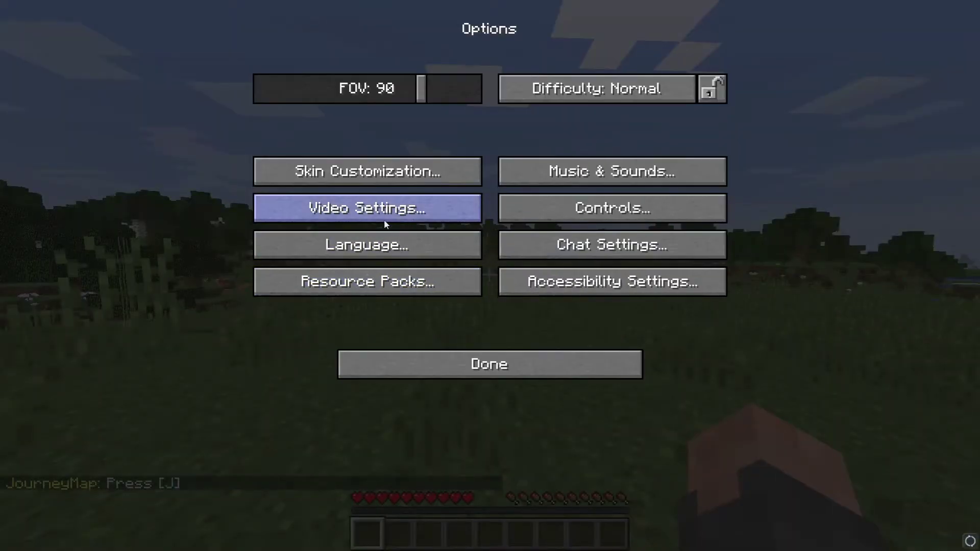
left_click(364, 283)
left_click(213, 101)
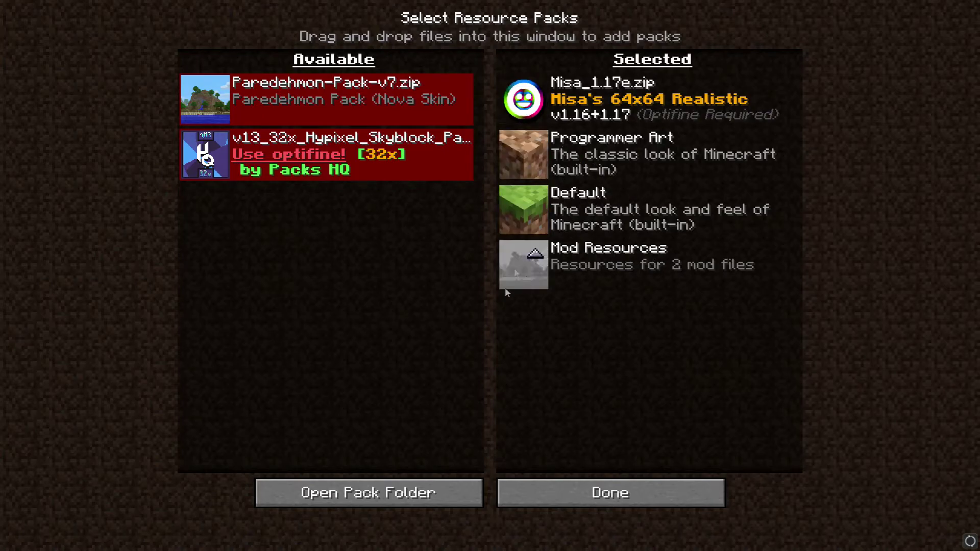
left_click(518, 158)
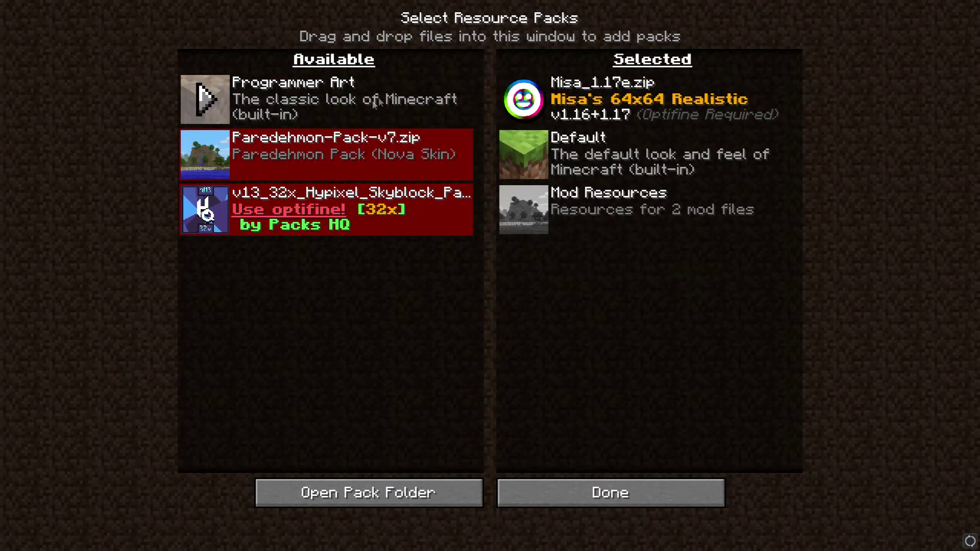
left_click(645, 493)
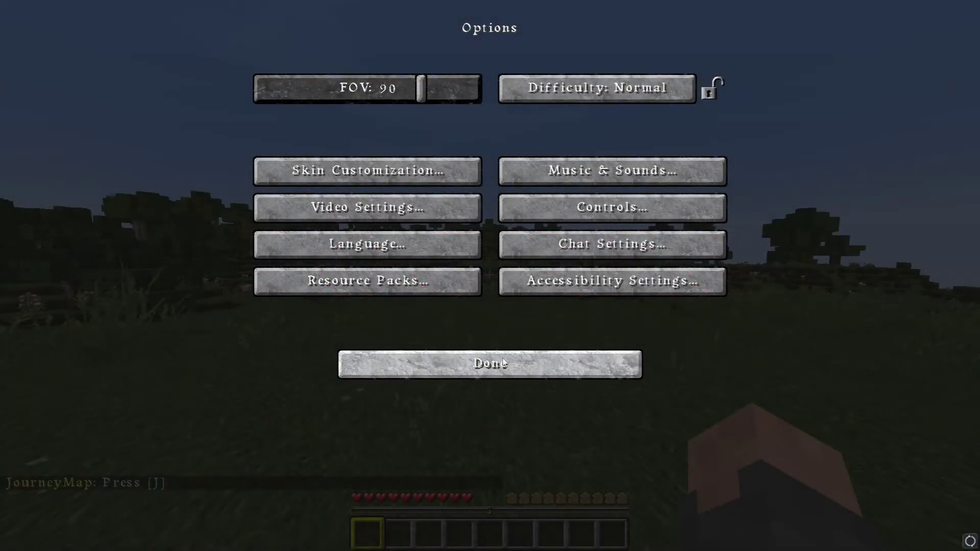
Step: Return to the game, preview the new textures, and glance at the JourneyMap screen
left_click(567, 353)
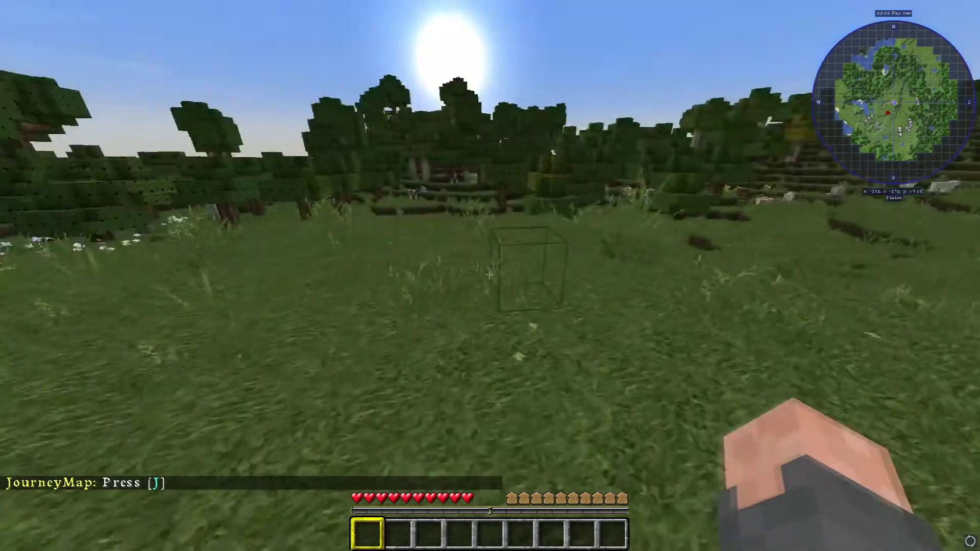
key("F5")
key("F5")
key("F5")
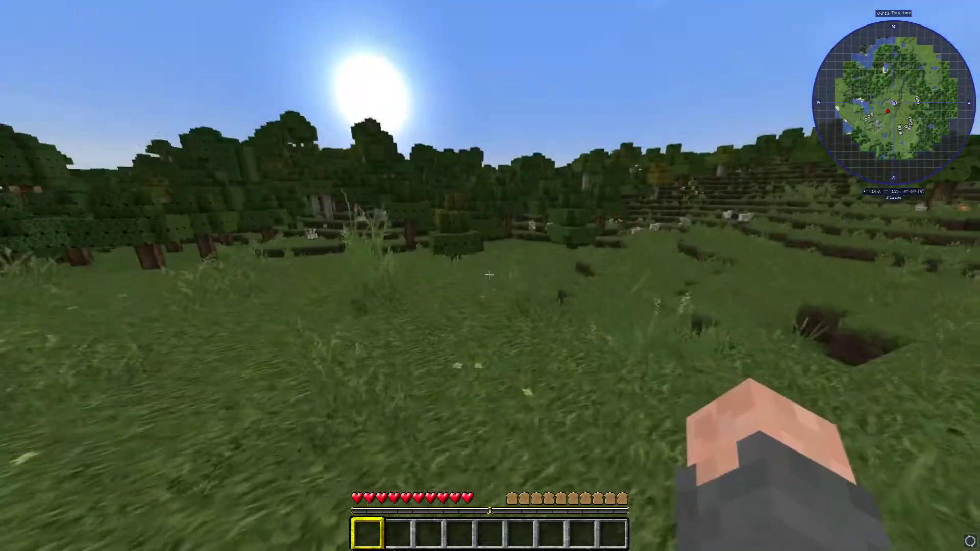
key("j")
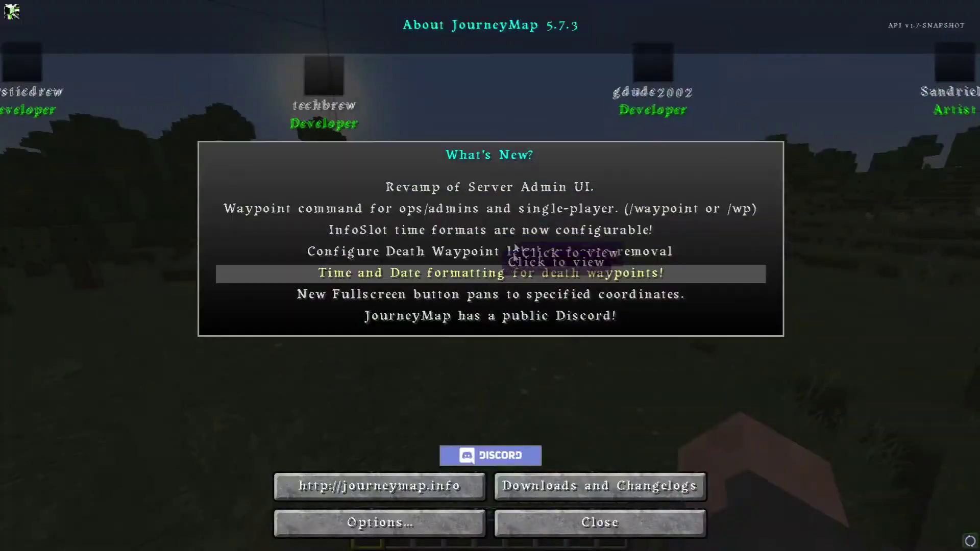
key("Escape")
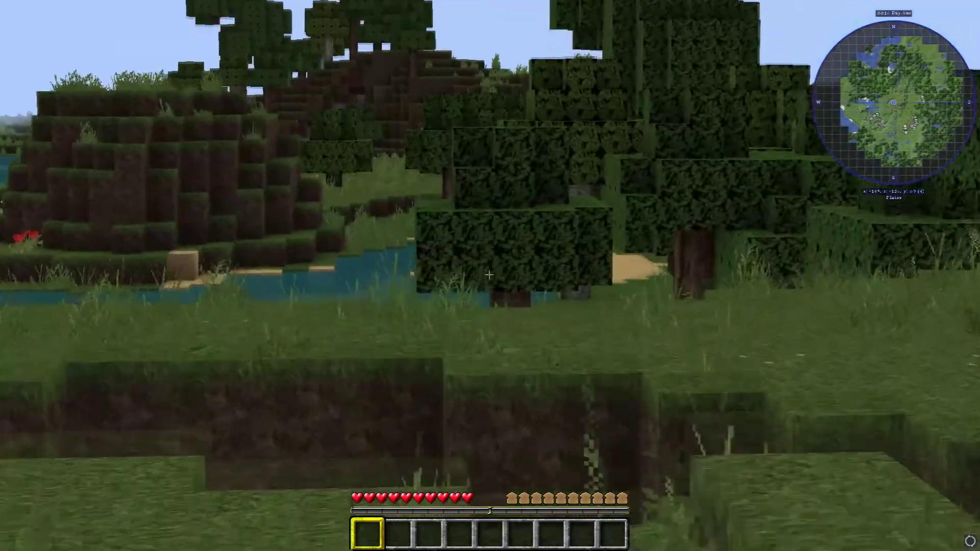
Step: Walk and fly over the field, river and forest toward the lake, cycling camera views
key("w")
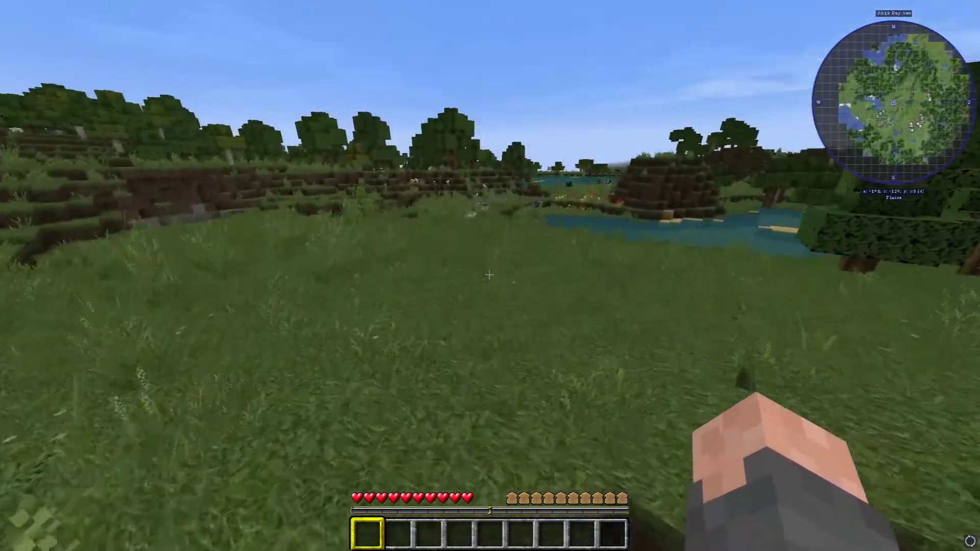
key("w")
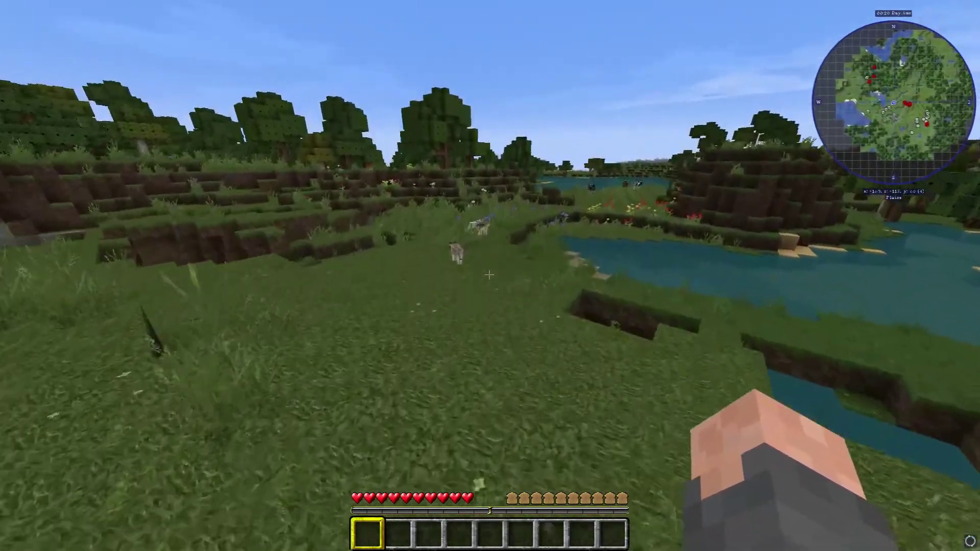
key("w")
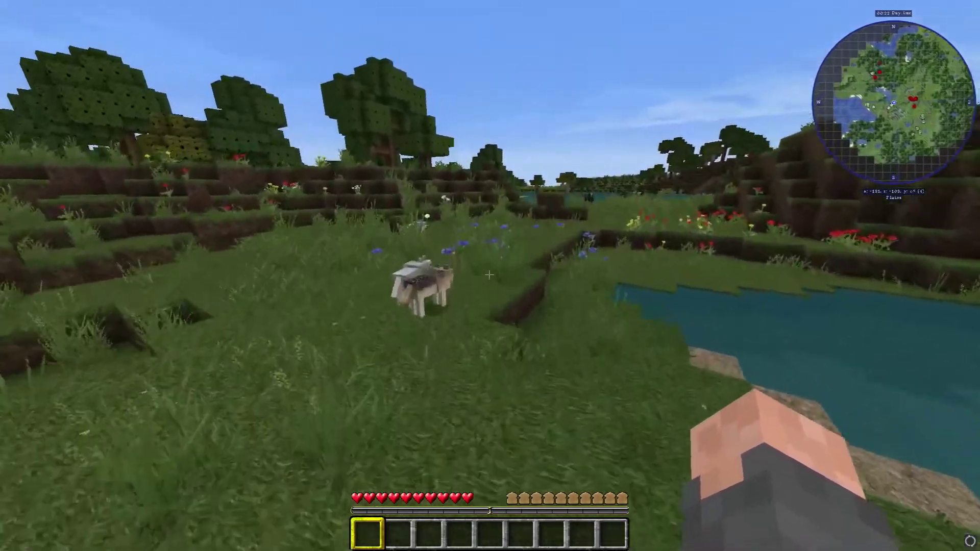
key("w")
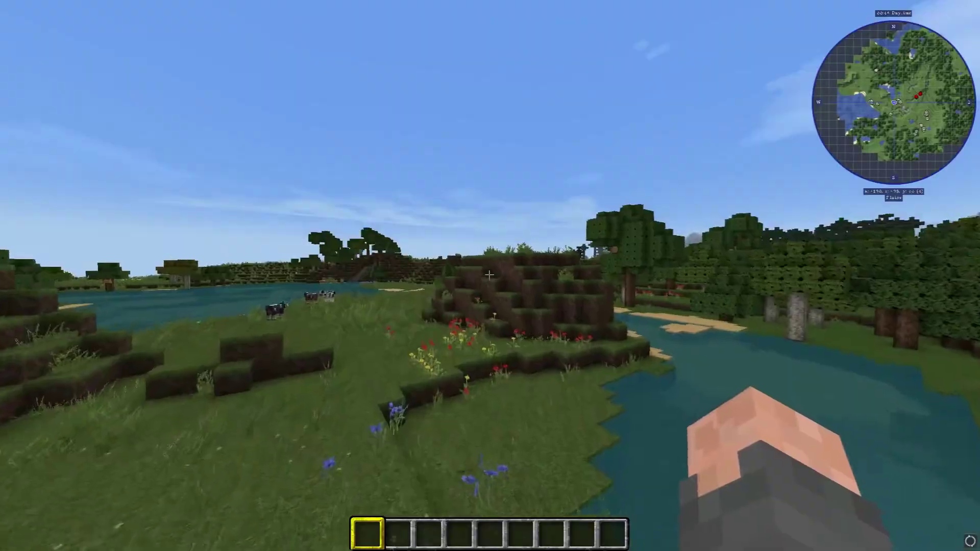
key("w")
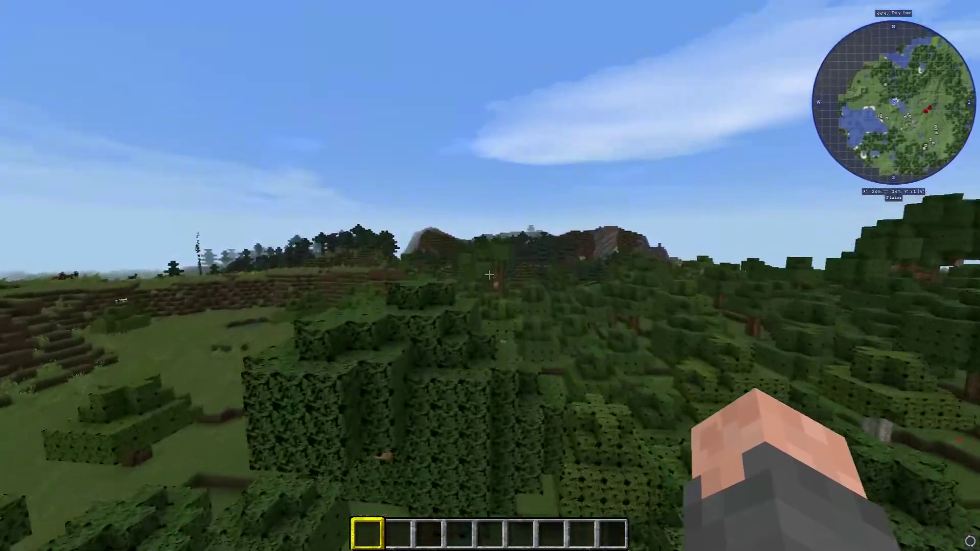
key("w")
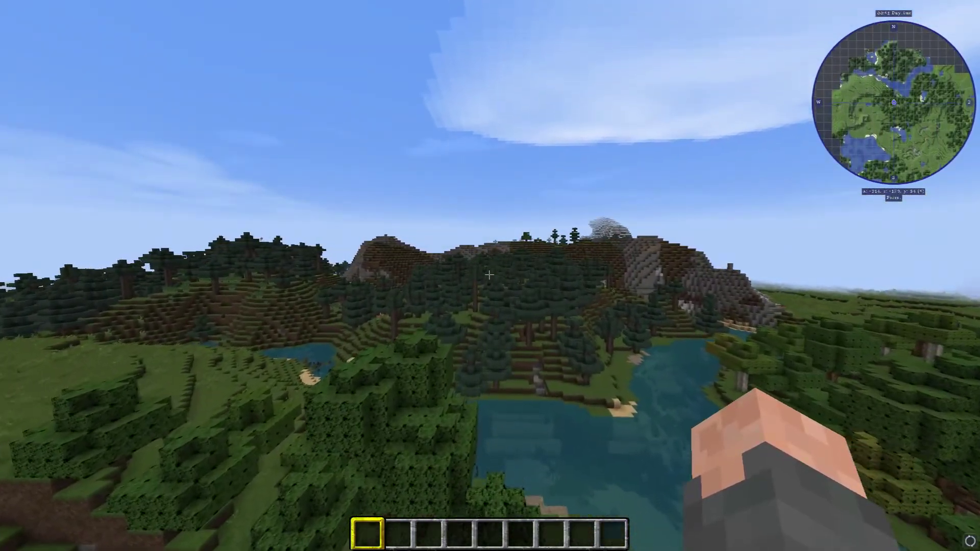
key("F5")
key("F5")
key("F5")
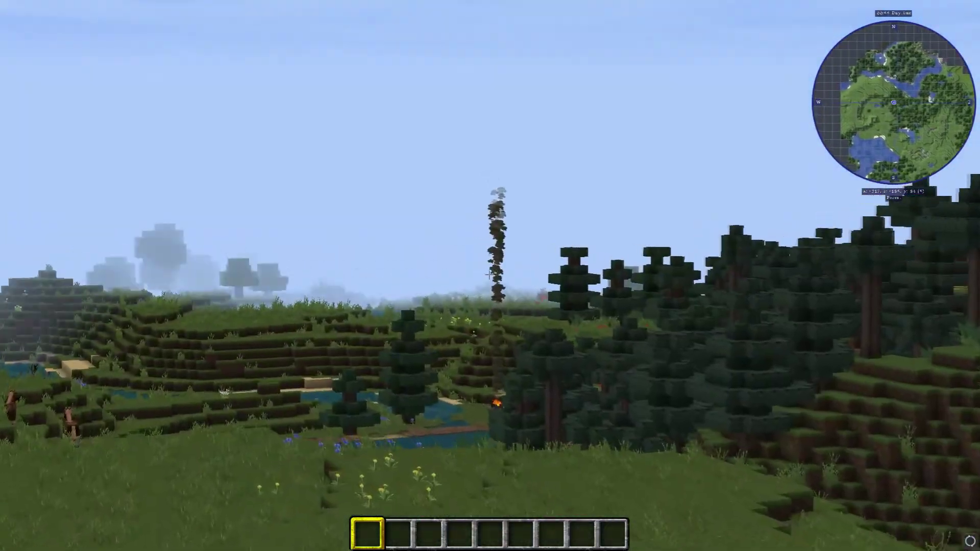
key("w")
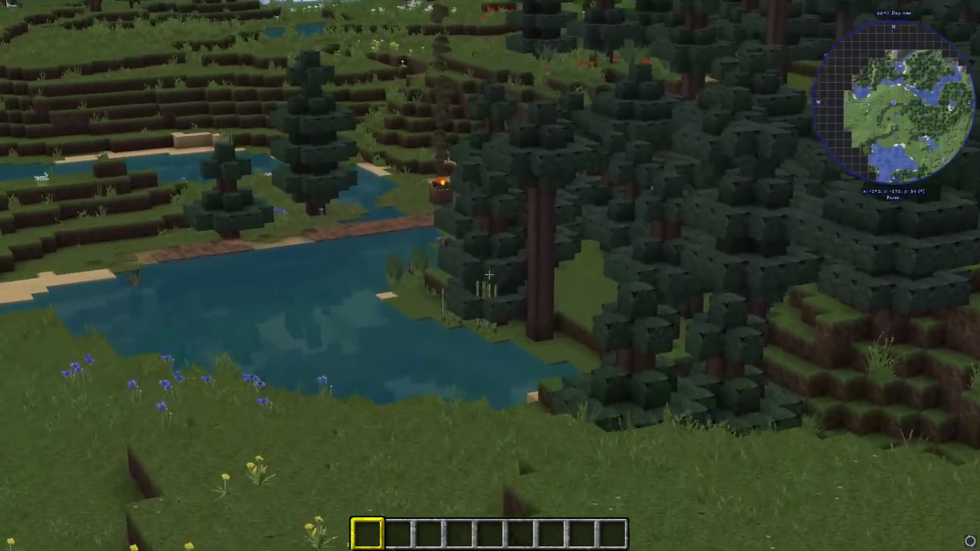